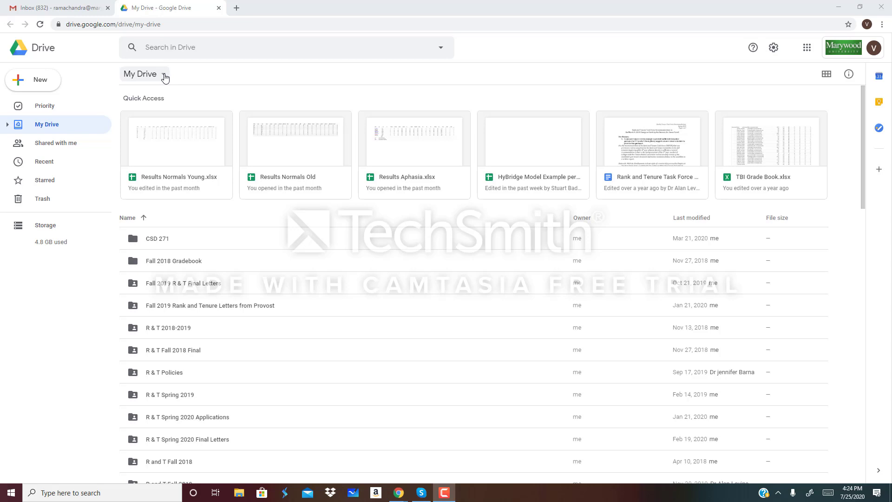
- Show Google Drive's create menu with the More submenu listing Google Forms
{"action": "left_click", "coordinate": [165, 77]}
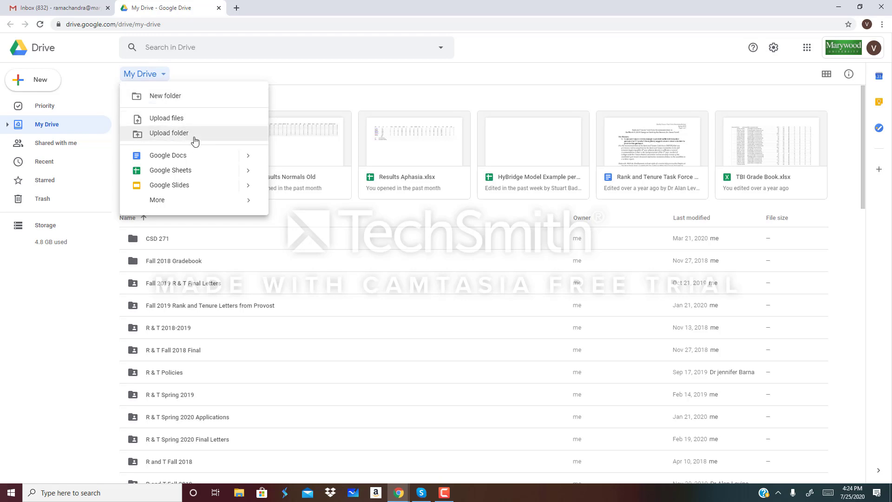
{"action": "mouse_move", "coordinate": [180, 205]}
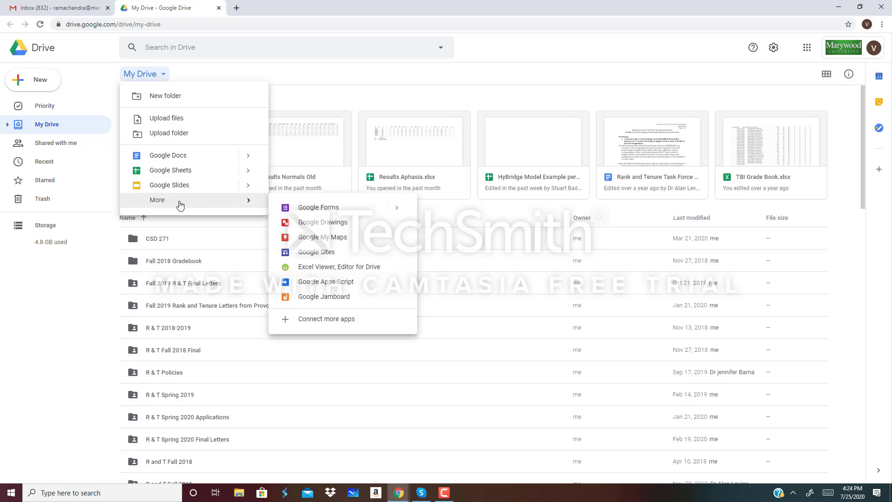
- Create a blank Google Form and title it 'US History'
{"action": "left_click", "coordinate": [331, 210]}
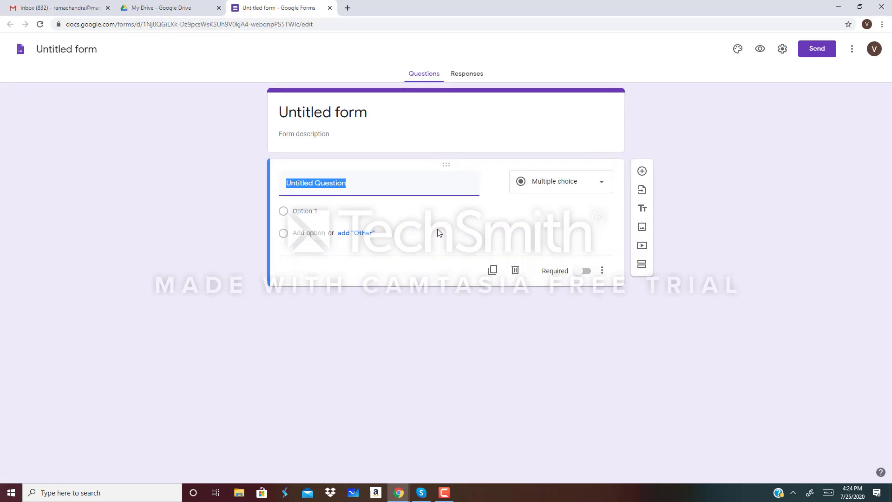
{"action": "left_click", "coordinate": [344, 108]}
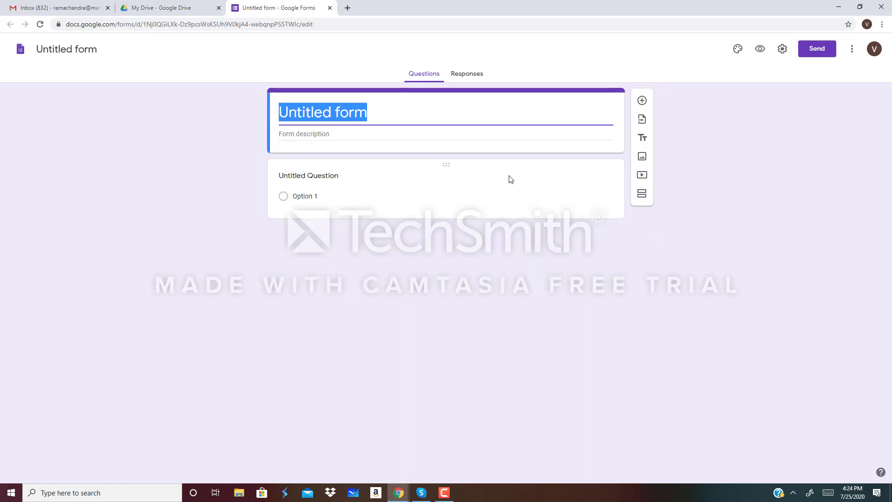
{"action": "key", "text": "BackSpace"}
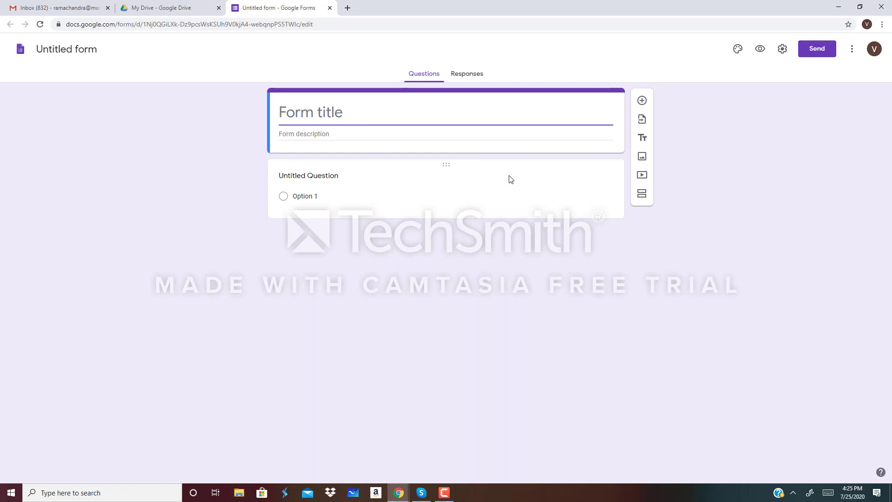
{"action": "type", "text": "US H"}
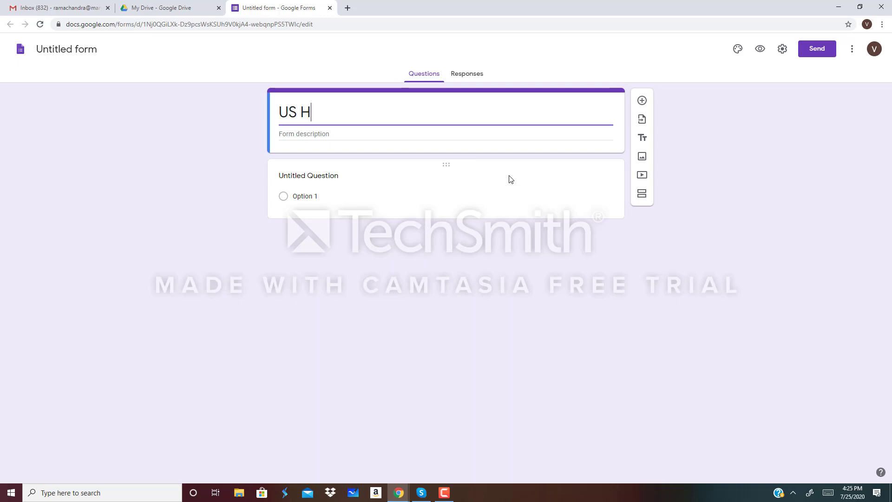
{"action": "type", "text": "istory"}
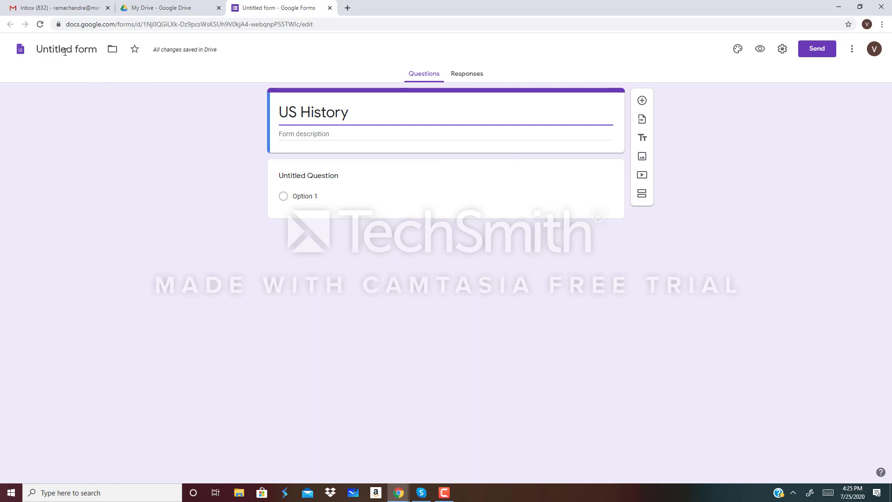
- Rename the Drive file to 'US History' to match the form title
{"action": "left_click", "coordinate": [61, 49]}
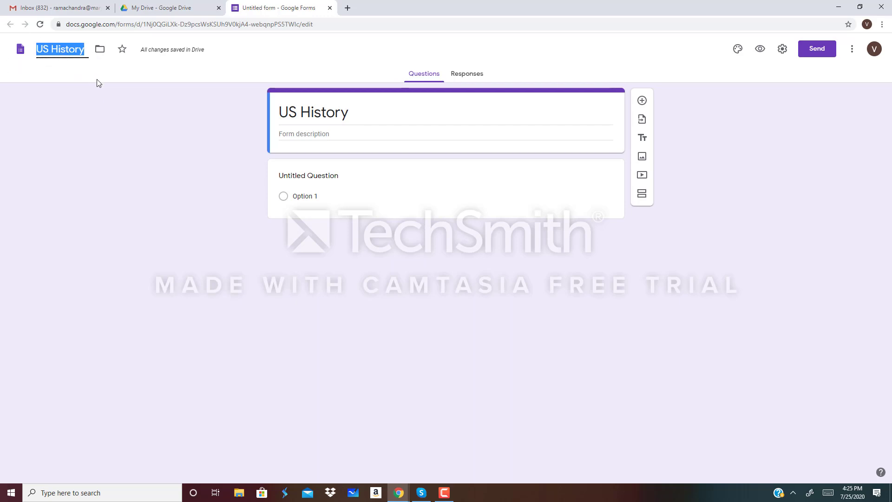
{"action": "left_click", "coordinate": [347, 112]}
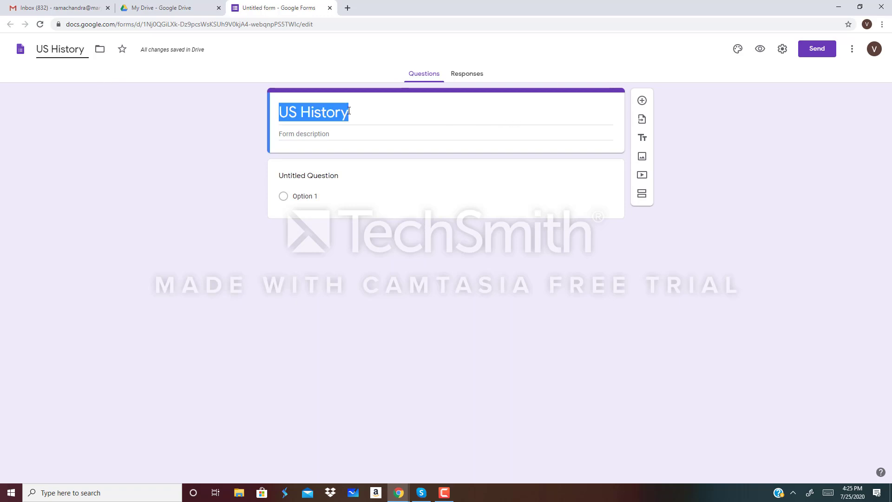
{"action": "left_click", "coordinate": [70, 50]}
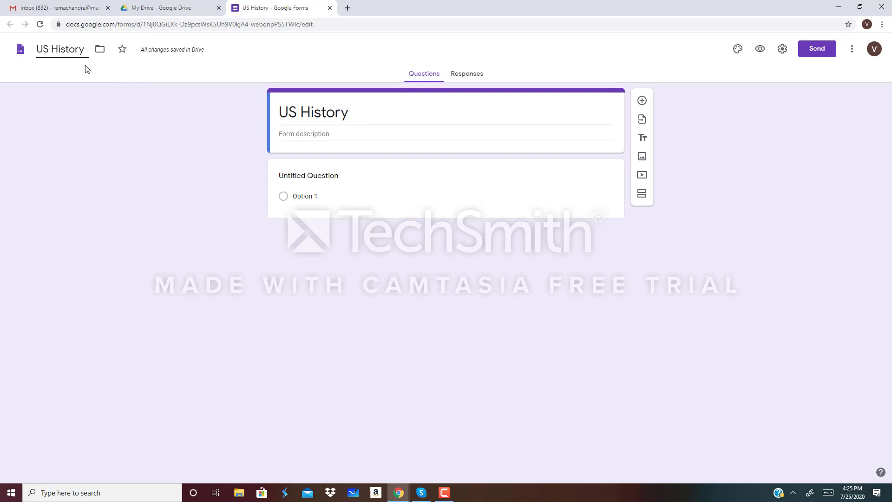
{"action": "left_click", "coordinate": [356, 110]}
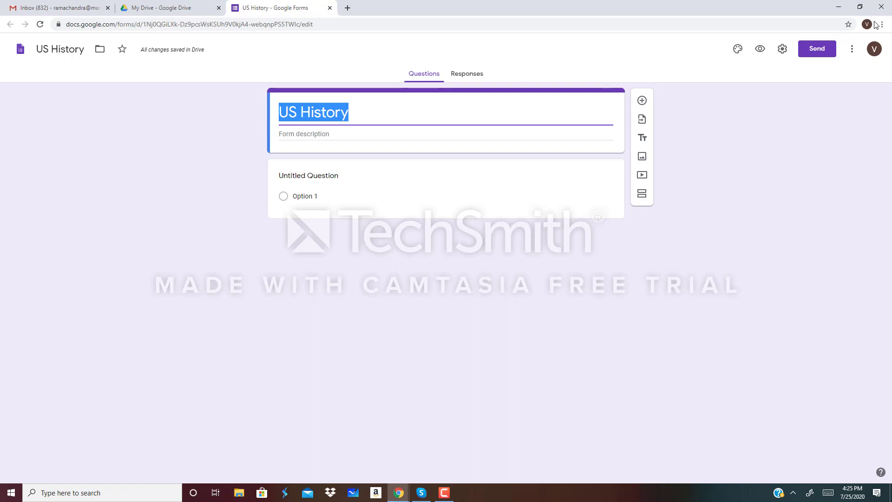
- Turn on Collect email addresses and Response receipts in the form settings
{"action": "left_click", "coordinate": [783, 49]}
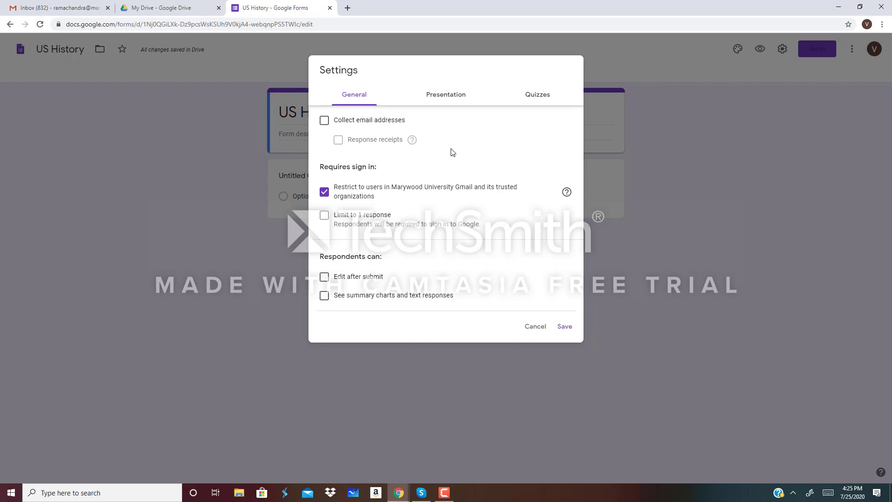
{"action": "left_click", "coordinate": [324, 121]}
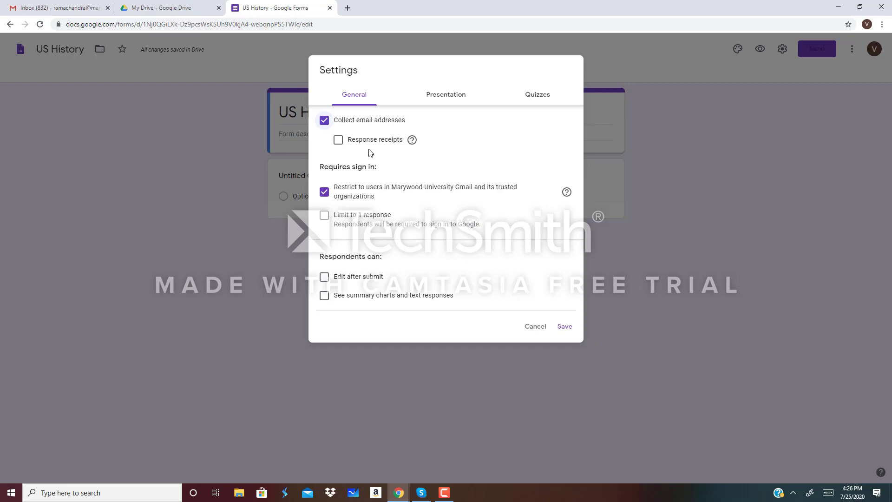
{"action": "mouse_move", "coordinate": [413, 141]}
{"action": "left_click", "coordinate": [338, 141]}
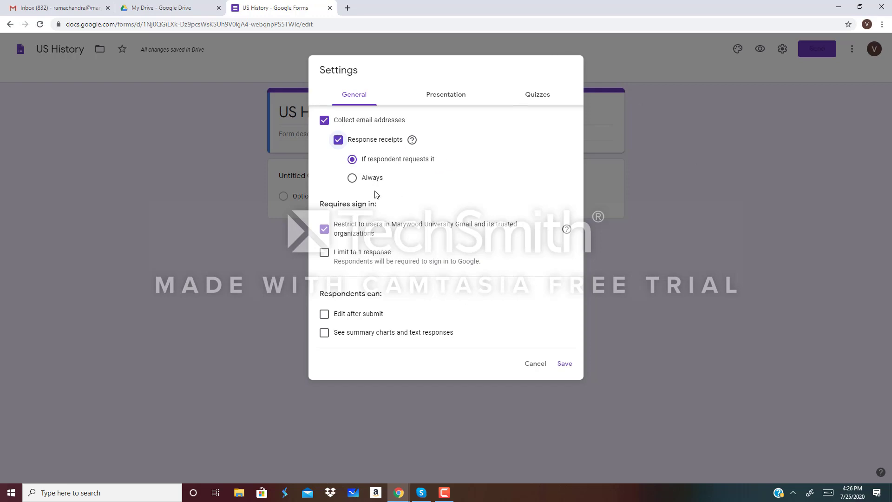
- Always send response receipts and remove the Marywood University respondent restriction
{"action": "left_click", "coordinate": [352, 179]}
{"action": "left_click", "coordinate": [325, 230]}
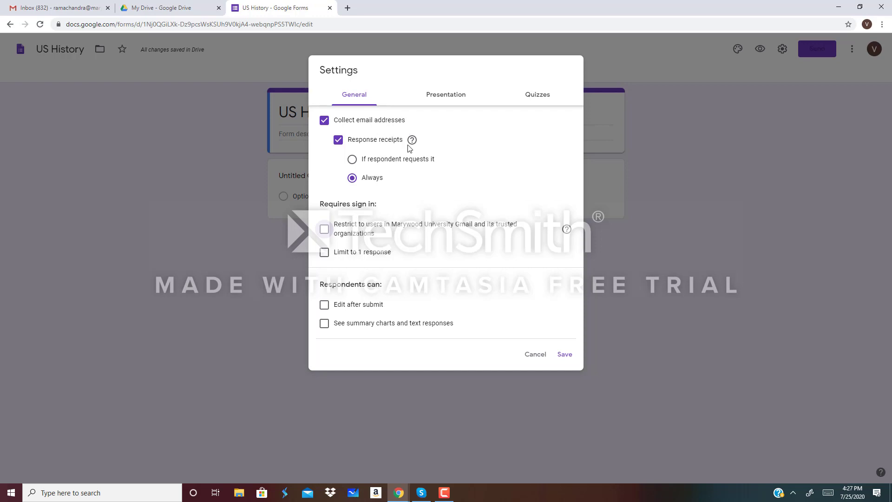
{"action": "mouse_move", "coordinate": [410, 147]}
{"action": "left_click", "coordinate": [451, 101]}
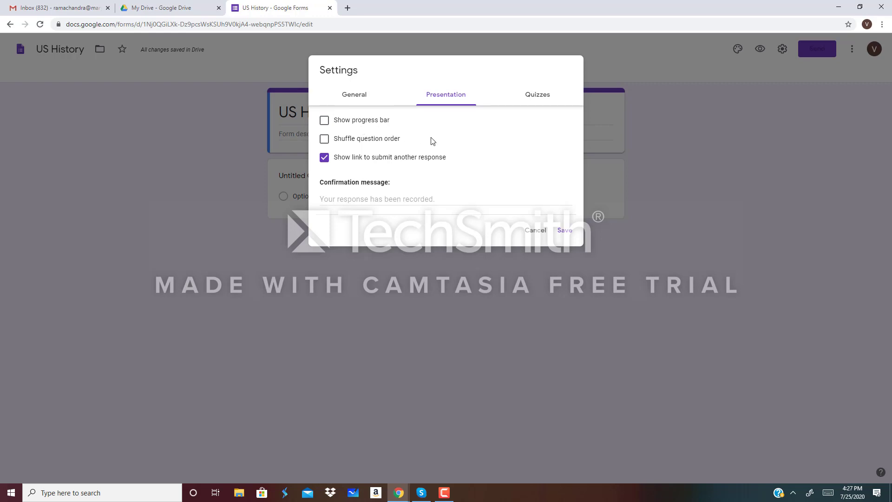
- Show a progress bar, hide the submit-another-response link, and set confirmation 'Your response has been recorded.'
{"action": "left_click", "coordinate": [325, 123]}
{"action": "left_click", "coordinate": [325, 158]}
{"action": "left_click", "coordinate": [331, 199]}
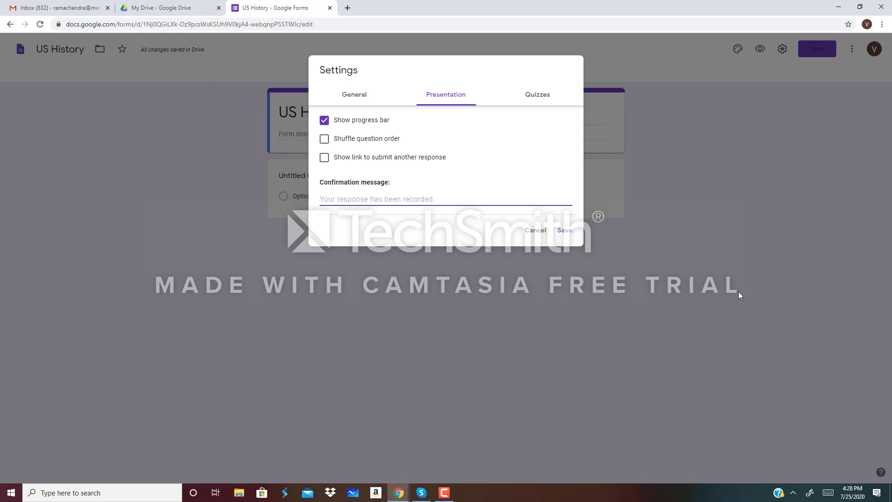
{"action": "type", "text": "Y"}
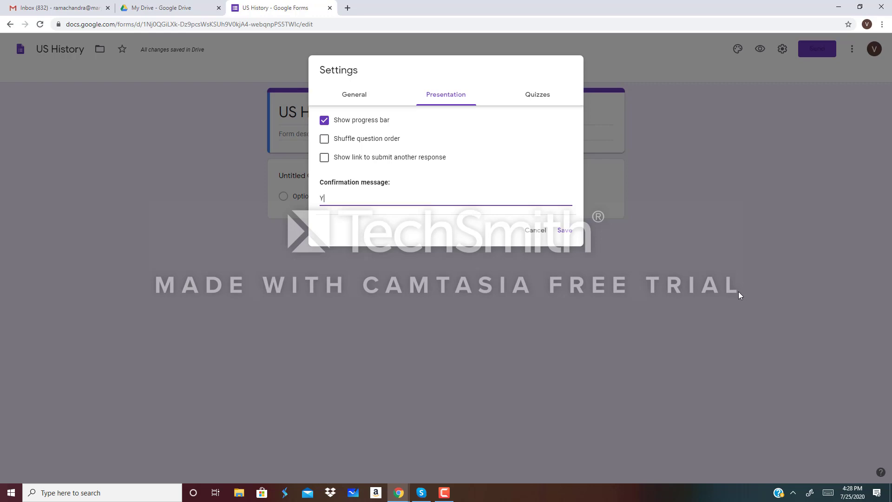
{"action": "type", "text": "our response has been recorded."}
- Make the form a quiz with grades released later, after manual review
{"action": "left_click", "coordinate": [535, 95]}
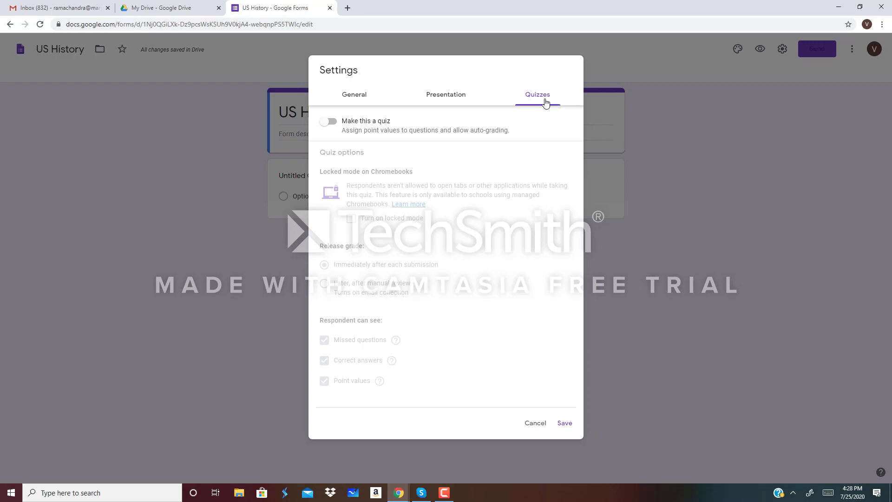
{"action": "left_click", "coordinate": [330, 122]}
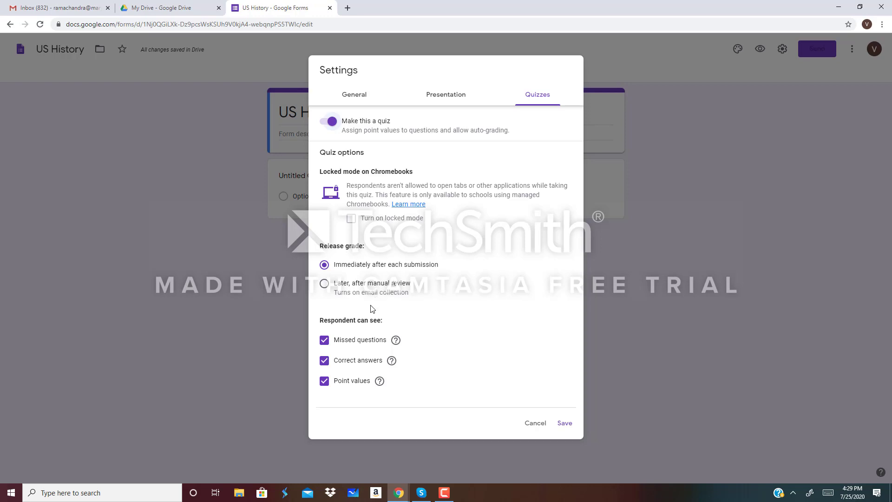
{"action": "left_click", "coordinate": [324, 285]}
- Save settings and word the first multiple-choice question 'The first president of the US:'
{"action": "left_click", "coordinate": [565, 424]}
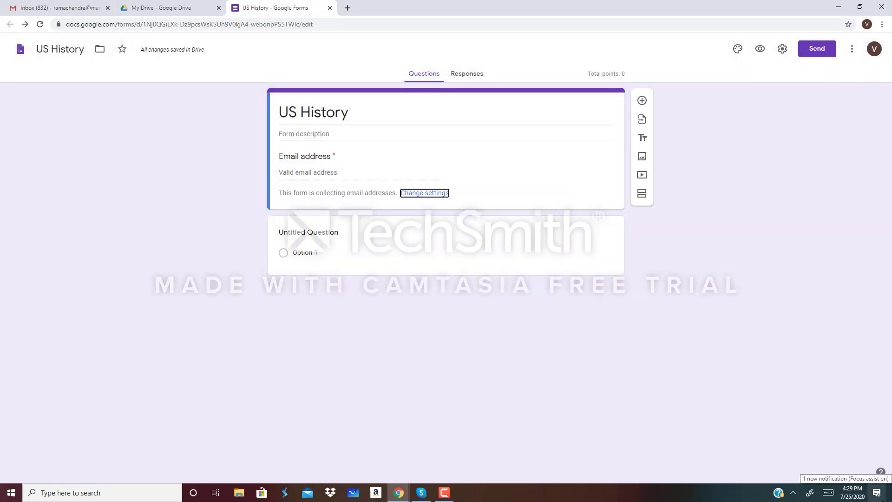
{"action": "left_click", "coordinate": [304, 234]}
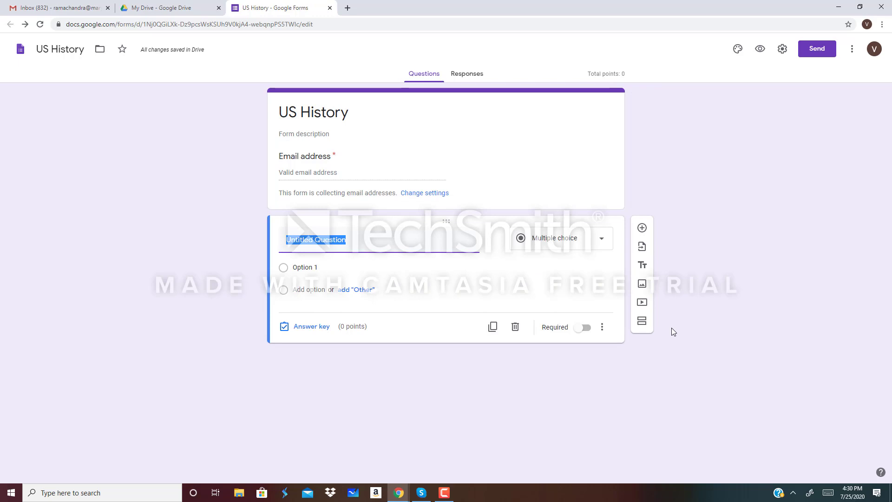
{"action": "key", "text": "BackSpace"}
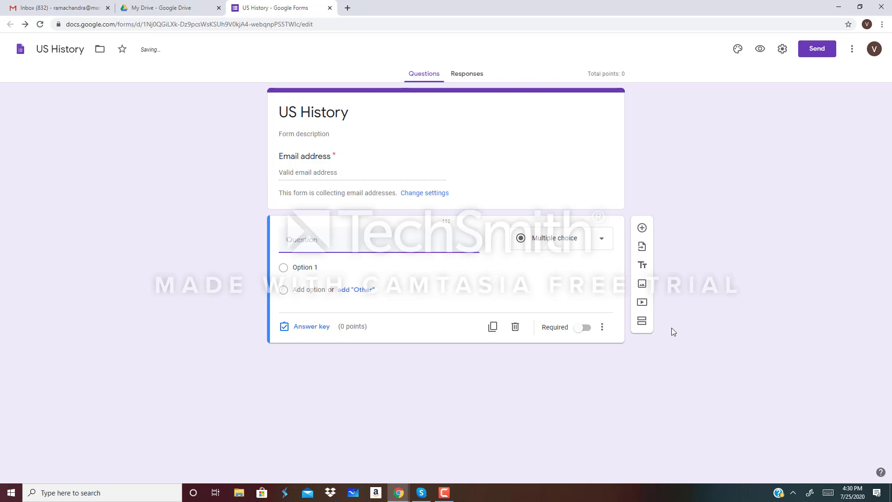
{"action": "type", "text": "The first president of the US:"}
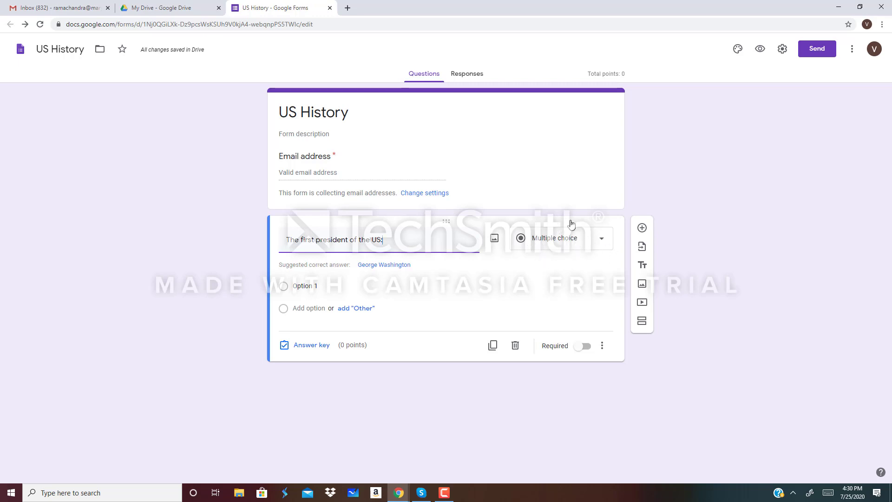
{"action": "left_click", "coordinate": [604, 245]}
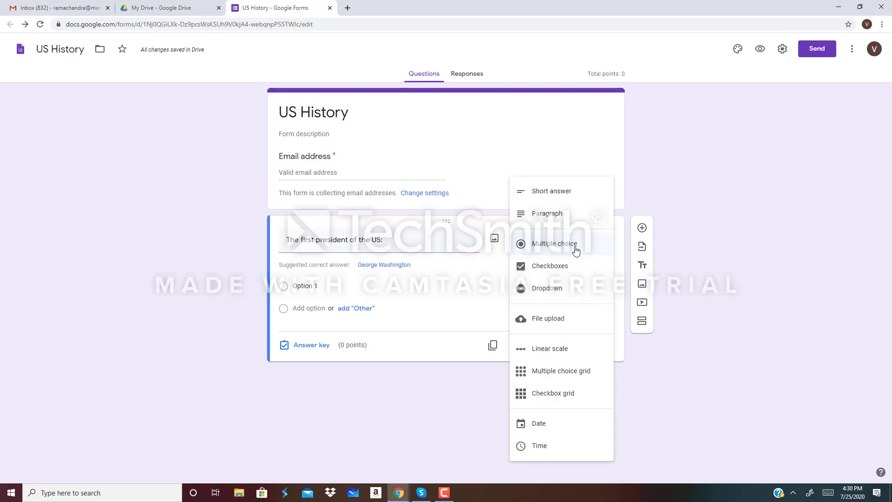
{"action": "left_click", "coordinate": [501, 273]}
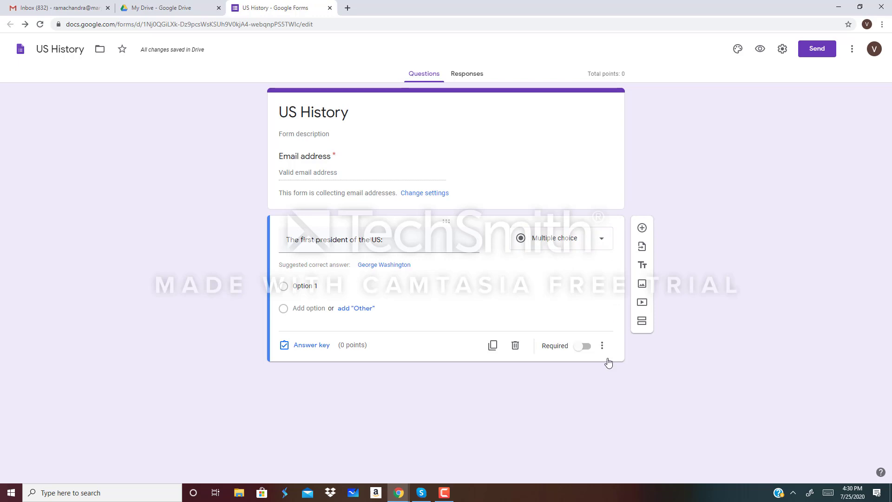
- Mark the first-president question as required
{"action": "left_click", "coordinate": [590, 350]}
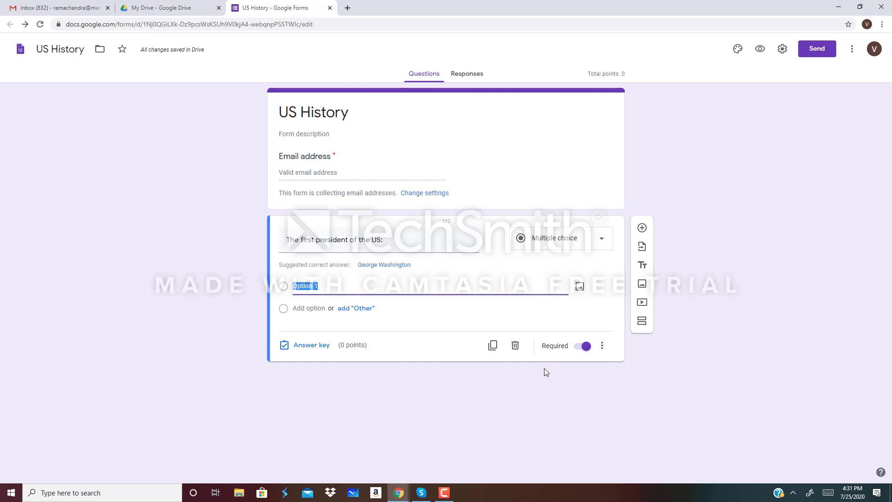
- Enter the first two answer choices, Obama and George Washington
{"action": "key", "text": "BackSpace"}
{"action": "type", "text": "G"}
{"action": "type", "text": "ba"}
{"action": "type", "text": "ma"}
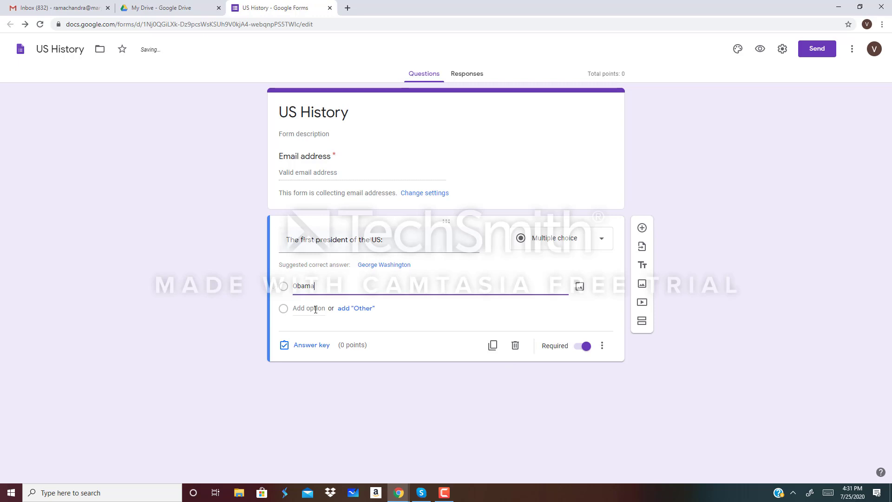
{"action": "left_click", "coordinate": [316, 309]}
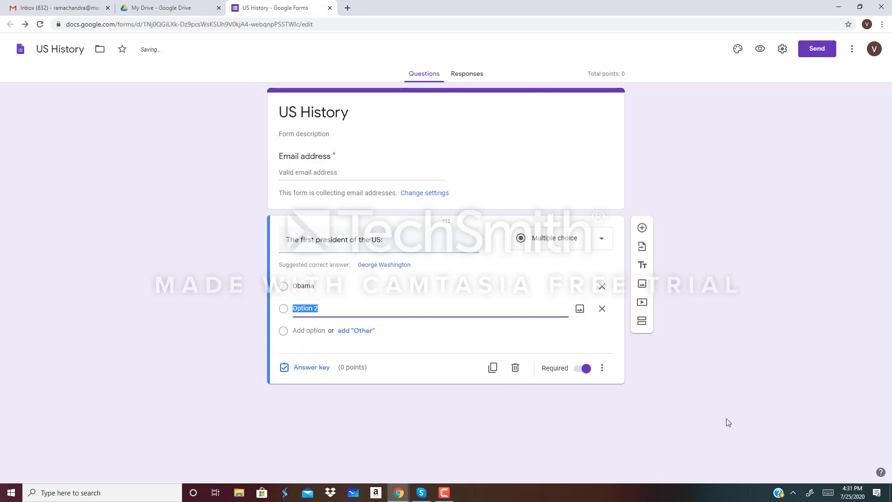
{"action": "key", "text": "BackSpace"}
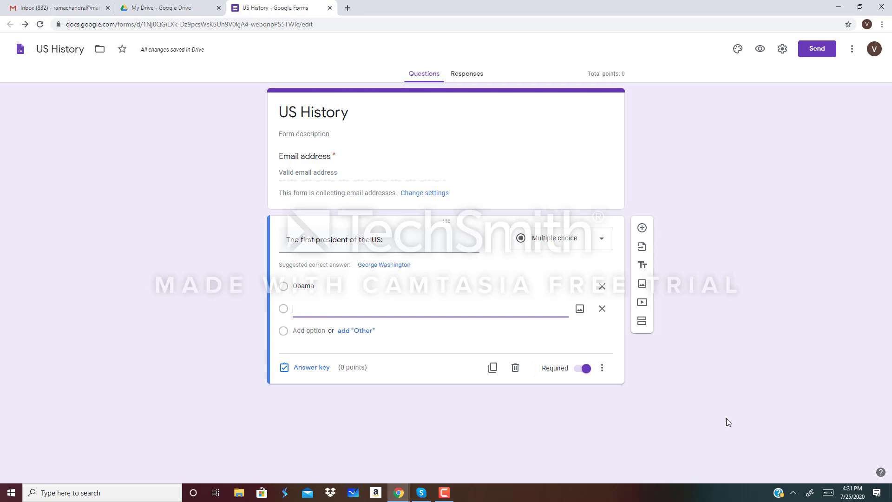
{"action": "type", "text": "George Washington"}
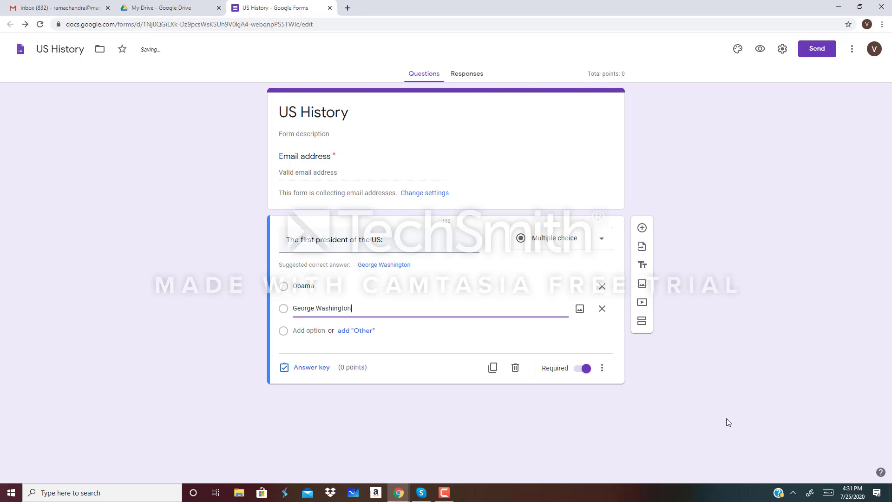
- Add the remaining answer choices George Bush and Trump
{"action": "key", "text": "Return"}
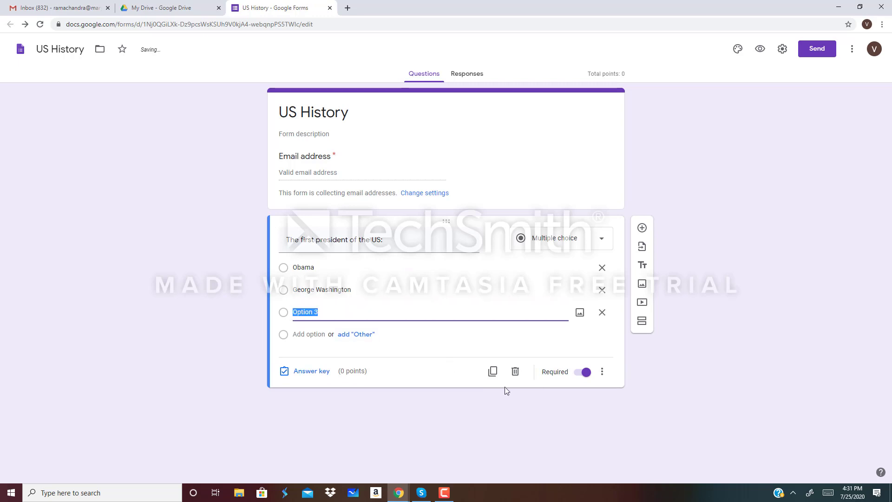
{"action": "key", "text": "BackSpace"}
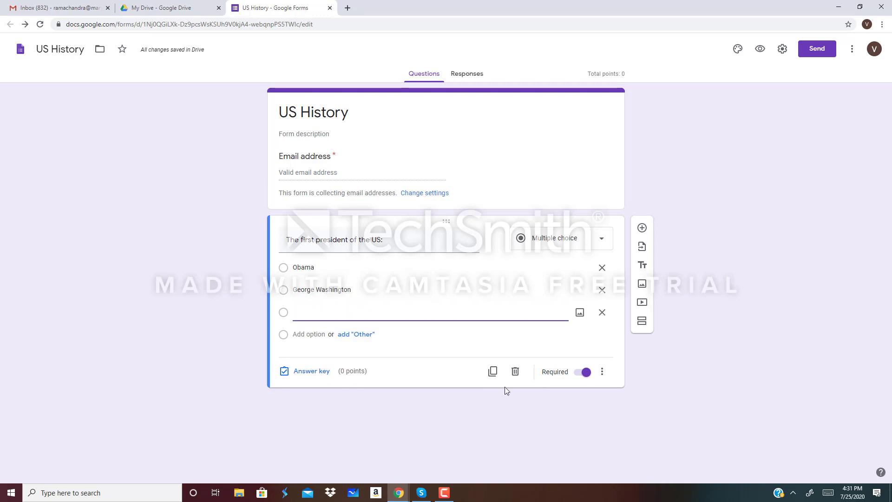
{"action": "type", "text": "George Bush"}
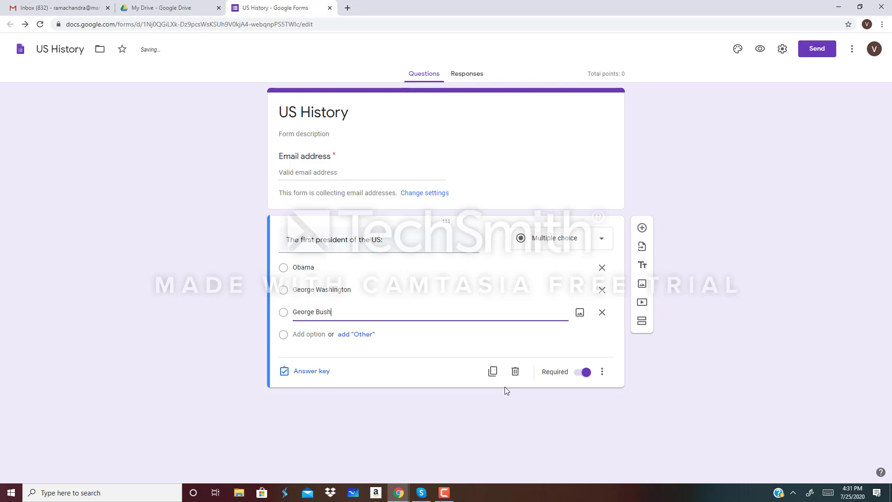
{"action": "left_click", "coordinate": [308, 333]}
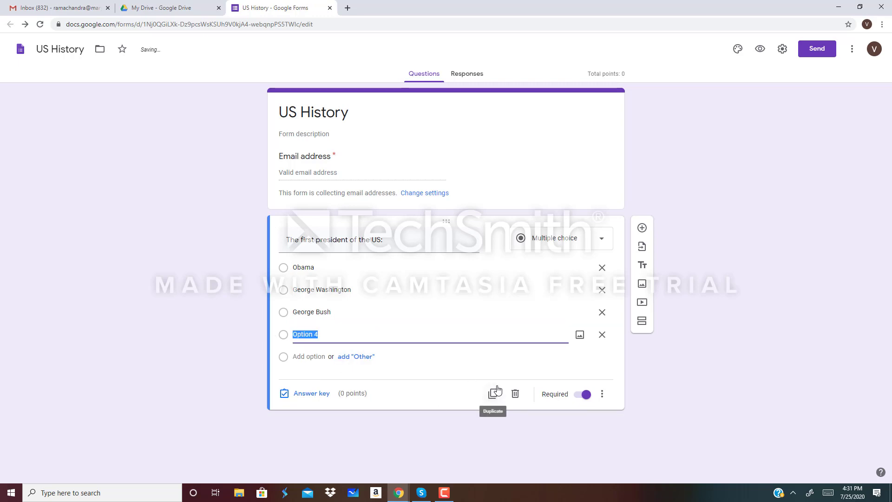
{"action": "type", "text": "Trump"}
{"action": "left_click", "coordinate": [640, 375]}
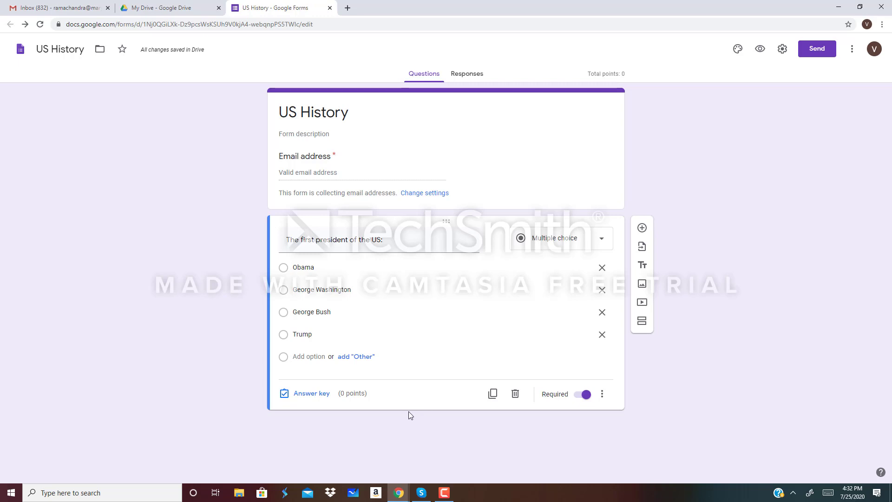
- In the first question's answer key, set 1 point and mark George Washington correct
{"action": "left_click", "coordinate": [312, 394]}
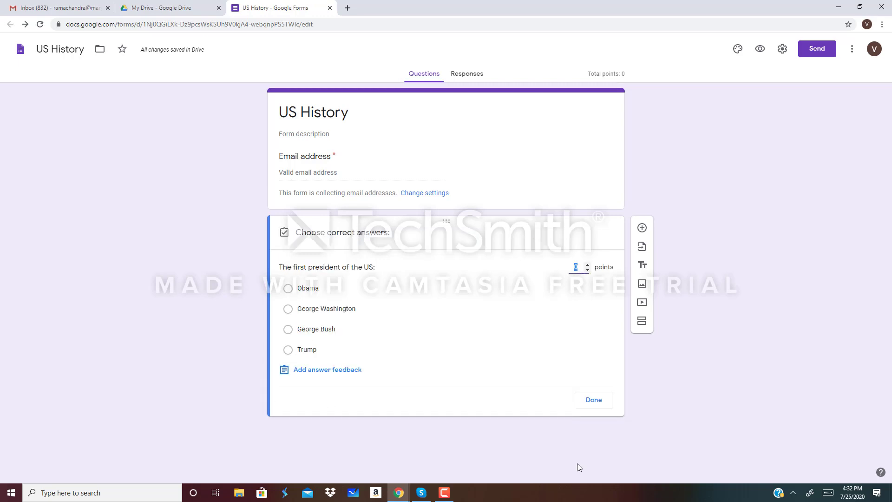
{"action": "left_click", "coordinate": [588, 267]}
{"action": "left_click", "coordinate": [587, 265]}
{"action": "left_click", "coordinate": [586, 265]}
{"action": "left_click", "coordinate": [588, 271]}
{"action": "left_click", "coordinate": [288, 310]}
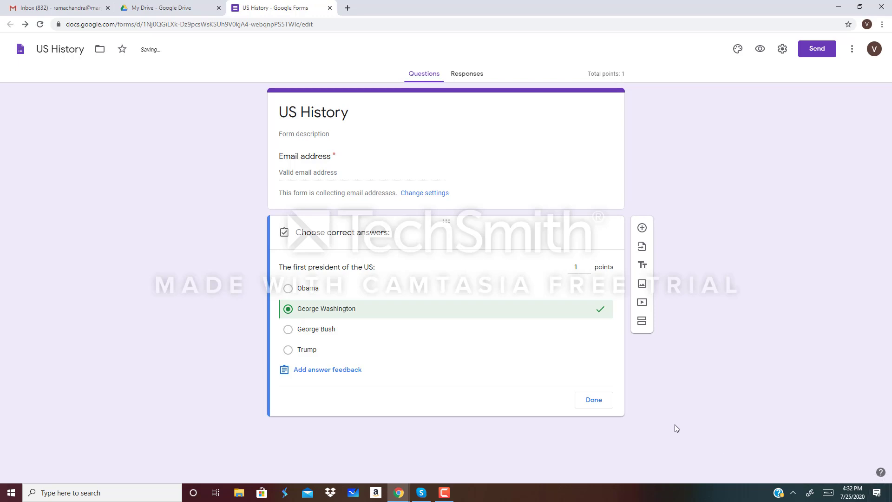
{"action": "left_click", "coordinate": [595, 401]}
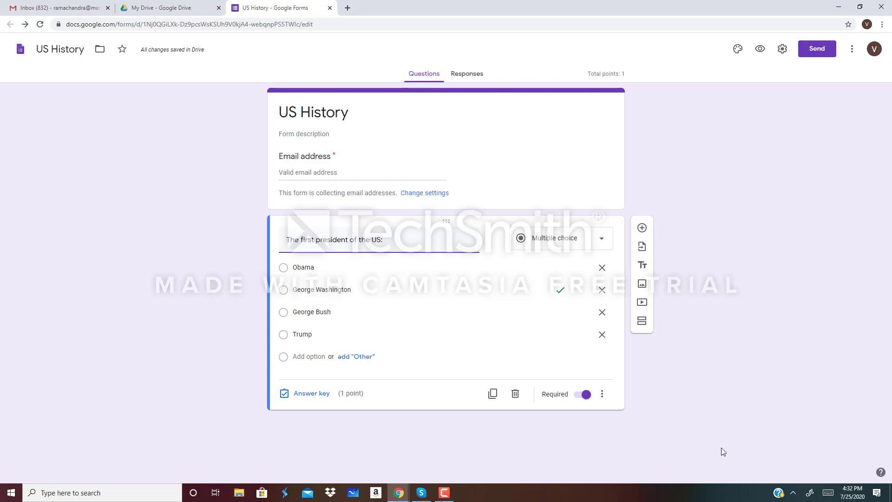
- Add the question 'The capital of the US is:' with choices New York and Washington DC
{"action": "left_click", "coordinate": [642, 230]}
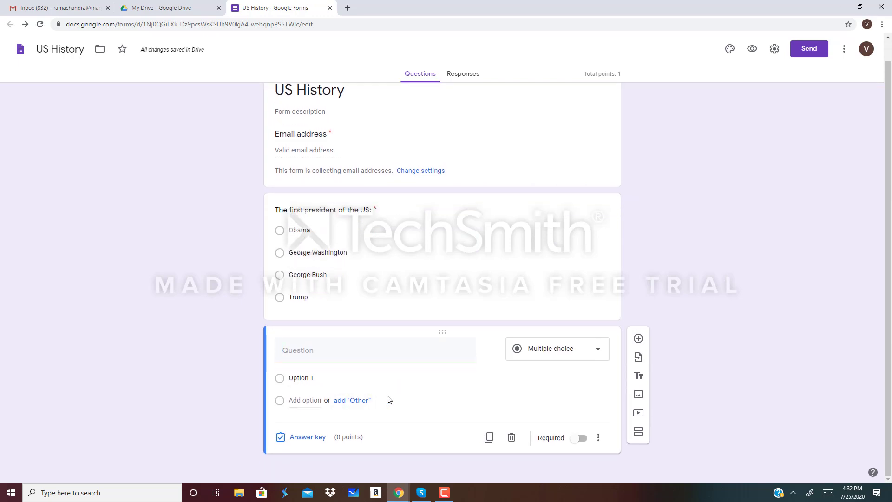
{"action": "type", "text": "The capital of the US"}
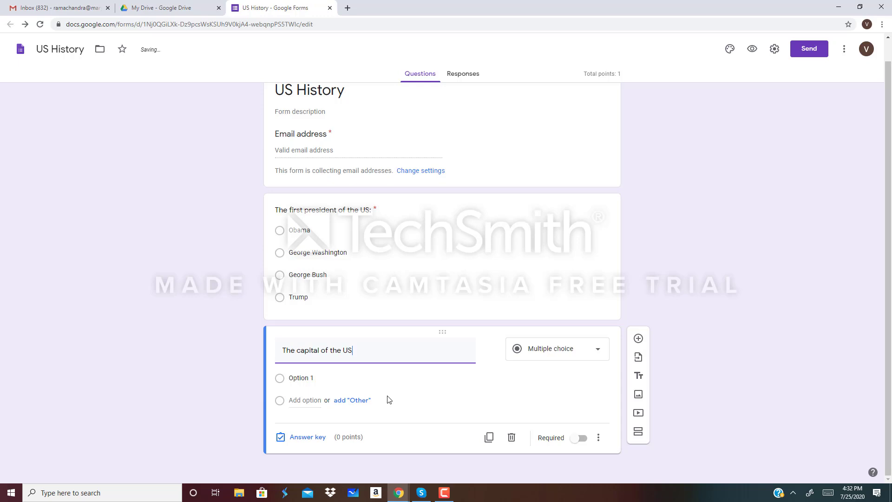
{"action": "type", "text": " is:"}
{"action": "left_click", "coordinate": [303, 378]}
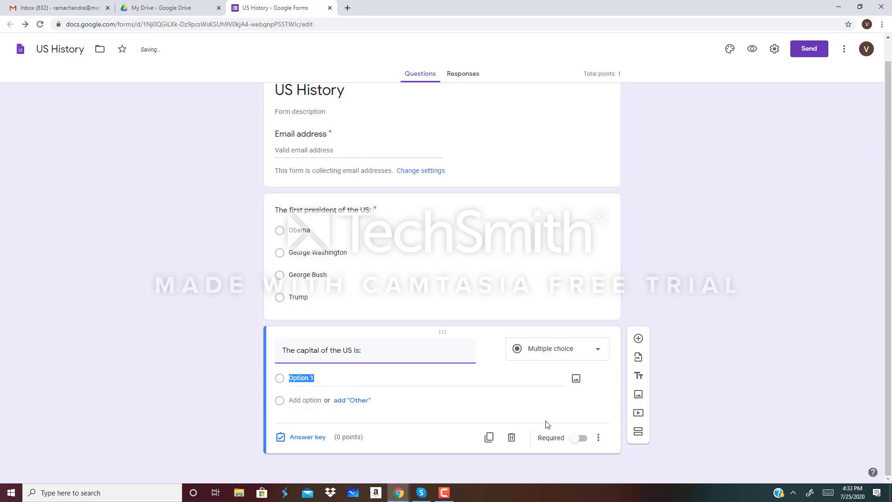
{"action": "key", "text": "BackSpace"}
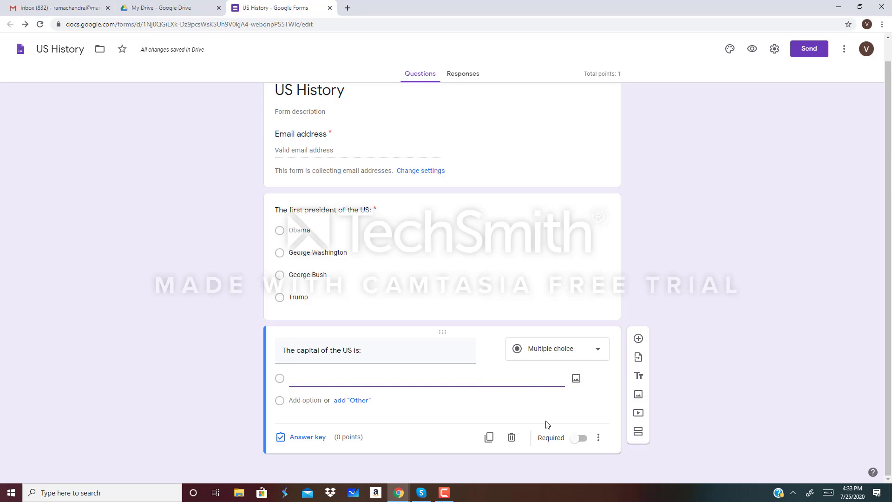
{"action": "type", "text": "New York"}
{"action": "left_click", "coordinate": [298, 401]}
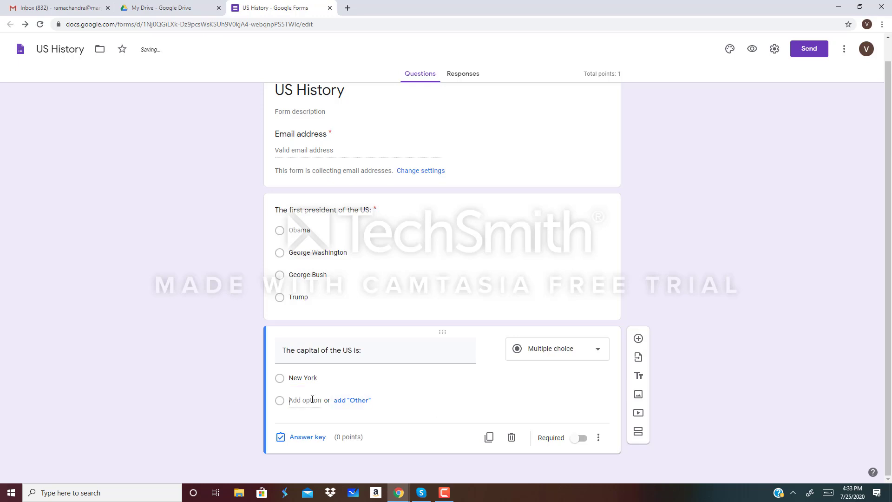
{"action": "type", "text": "Washin"}
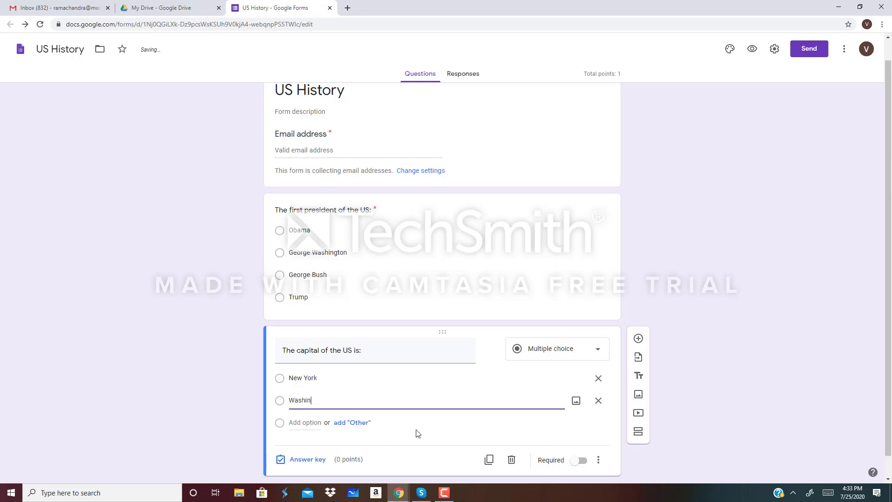
{"action": "type", "text": "gton DC"}
- Add Philadelphia and Chicago as further choices and make the capital question required
{"action": "left_click", "coordinate": [302, 422]}
{"action": "key", "text": "BackSpace"}
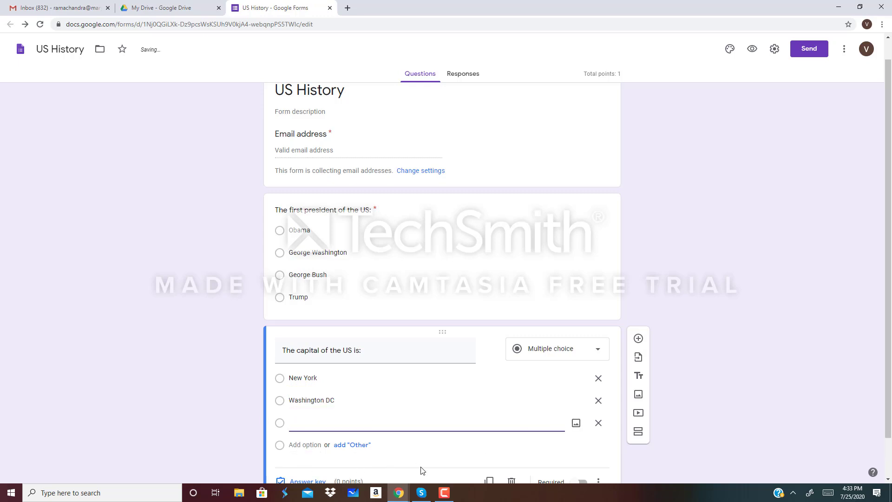
{"action": "type", "text": "Philadelphia"}
{"action": "key", "text": "Return"}
{"action": "key", "text": "BackSpace"}
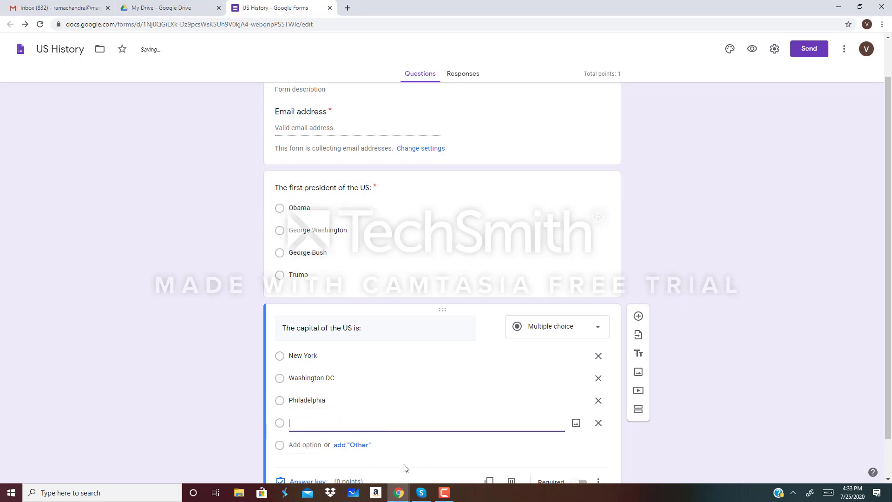
{"action": "type", "text": "Chicago"}
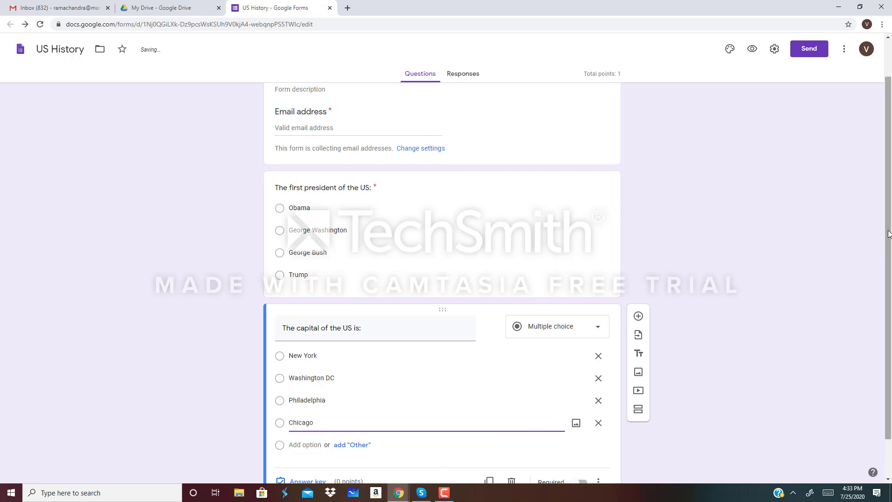
{"action": "left_click_drag", "start_coordinate": [888, 234], "coordinate": [891, 293]}
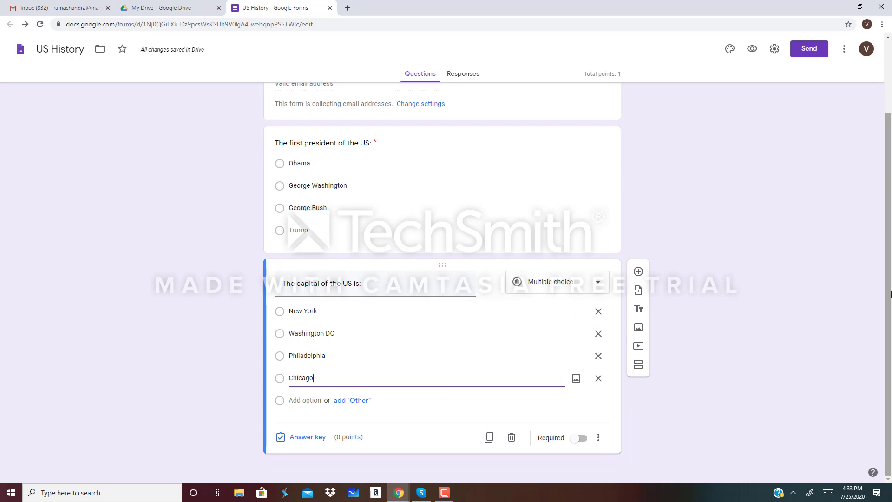
{"action": "left_click", "coordinate": [587, 443]}
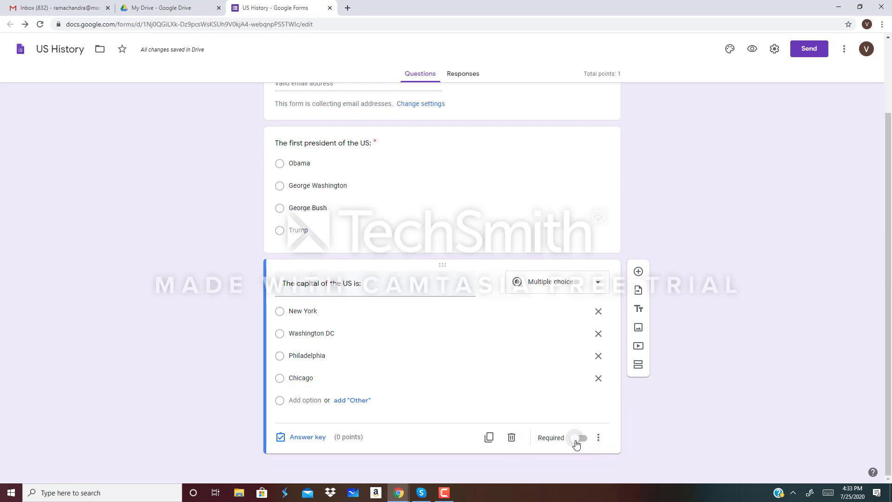
{"action": "left_click", "coordinate": [589, 443]}
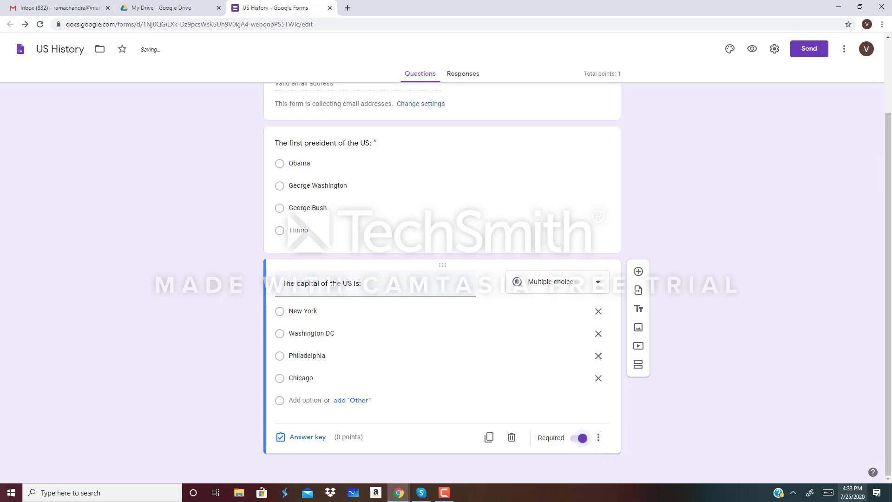
- In the capital question's answer key, set 1 point and mark Washington DC correct
{"action": "left_click", "coordinate": [308, 439]}
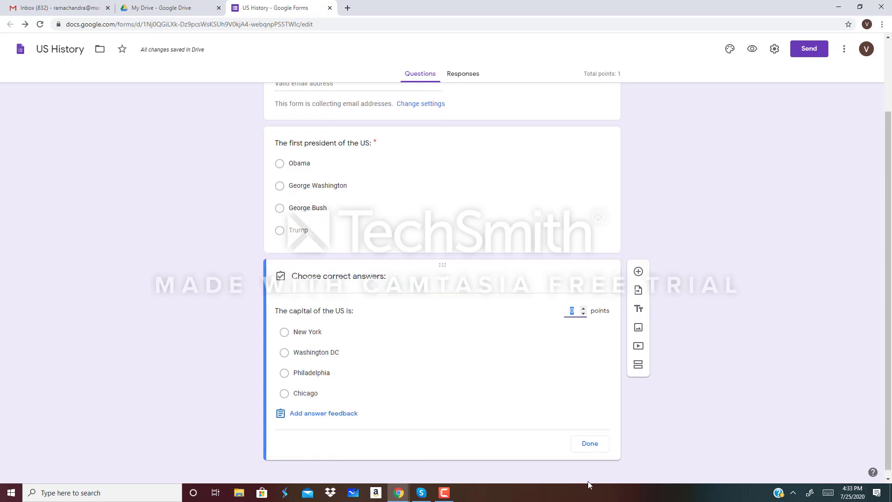
{"action": "left_click", "coordinate": [583, 308]}
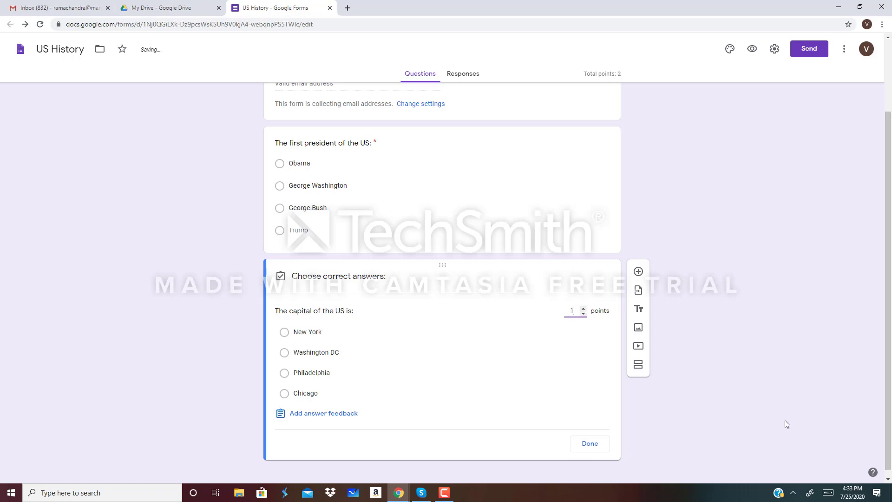
{"action": "left_click", "coordinate": [284, 353]}
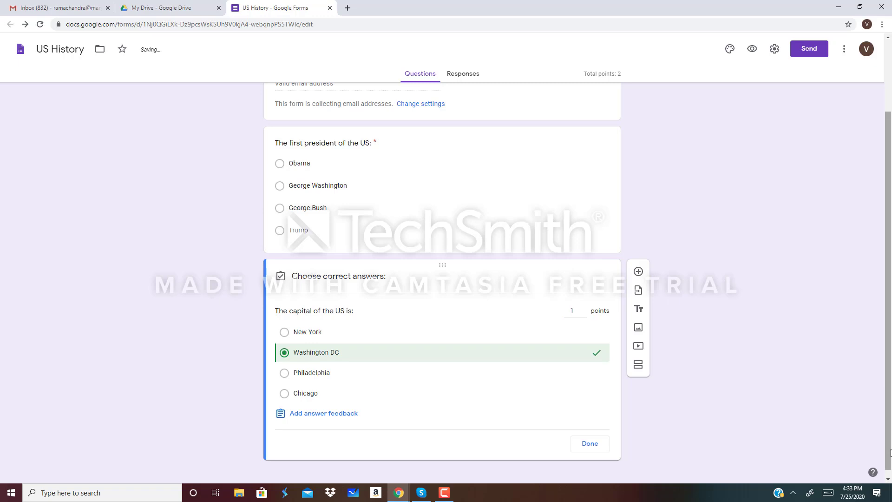
{"action": "left_click", "coordinate": [590, 443]}
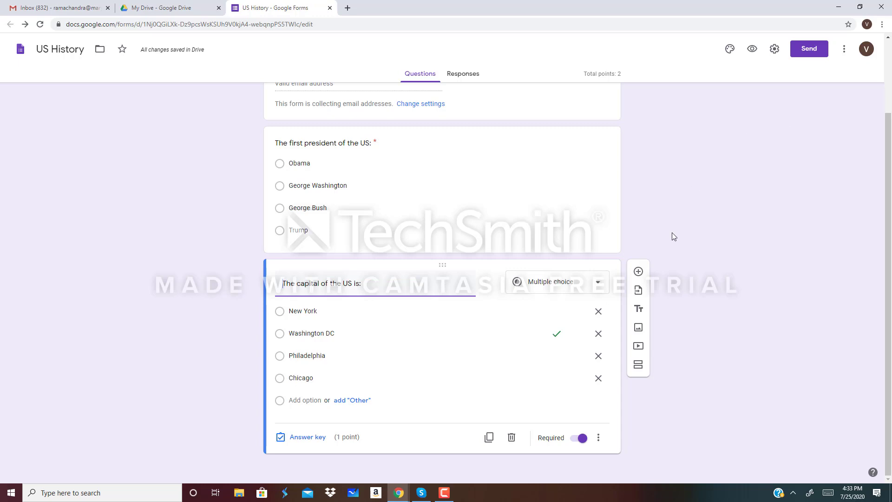
- Add a checkbox question 'Which are the cities located in the East Coast?'
{"action": "left_click", "coordinate": [638, 272]}
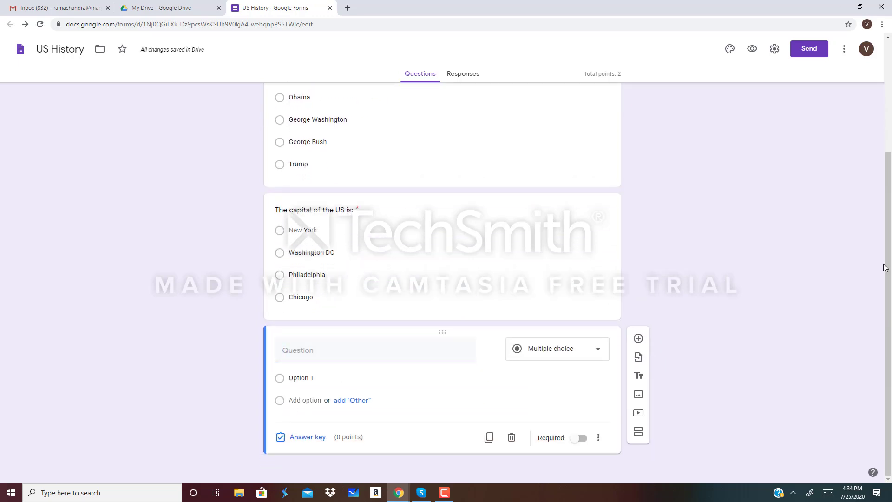
{"action": "type", "text": "W"}
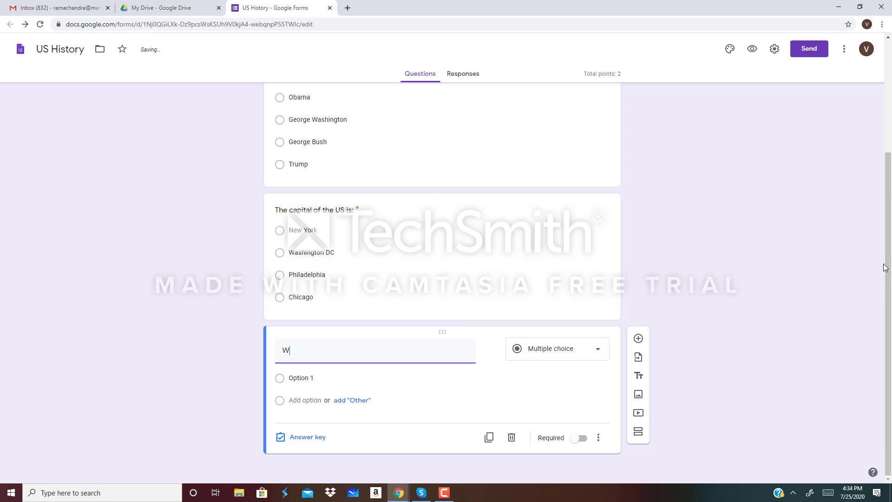
{"action": "type", "text": "hich are the cities located"}
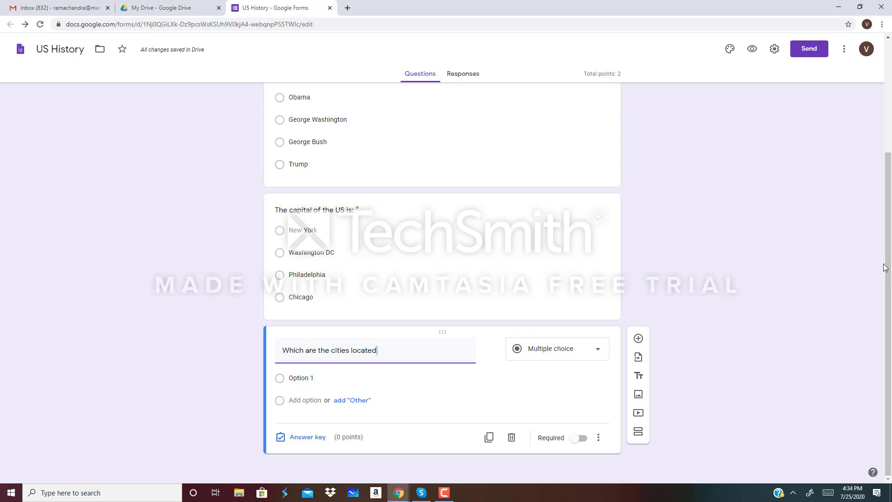
{"action": "type", "text": " in the East Coast?"}
{"action": "left_click", "coordinate": [599, 353]}
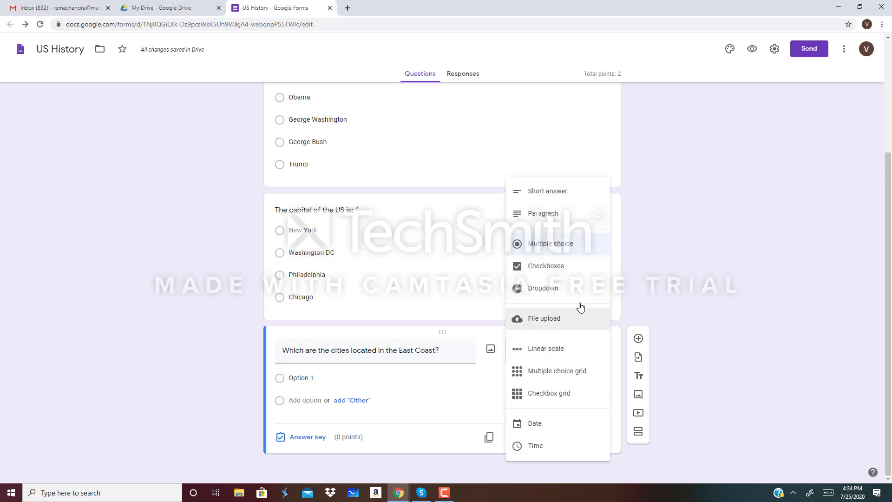
{"action": "left_click", "coordinate": [556, 269]}
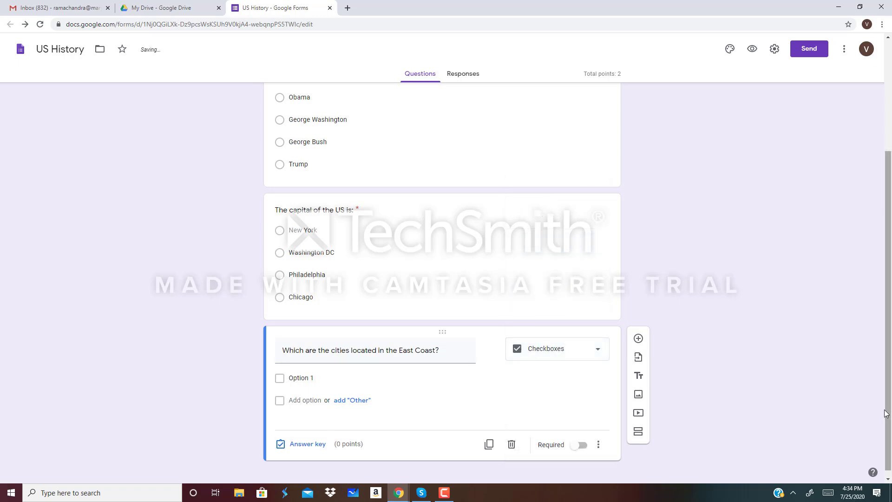
- Append '(Select all that apply)' to the end of the East Coast question title
{"action": "triple_click", "coordinate": [467, 356]}
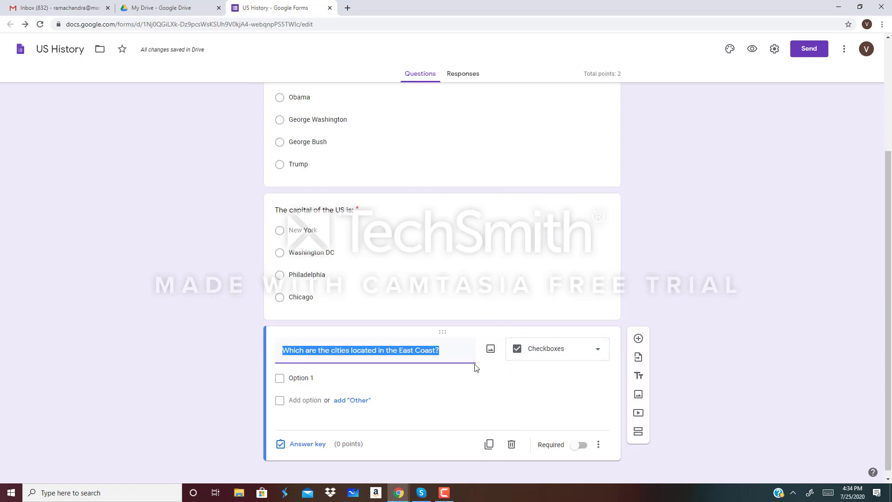
{"action": "left_click", "coordinate": [456, 356]}
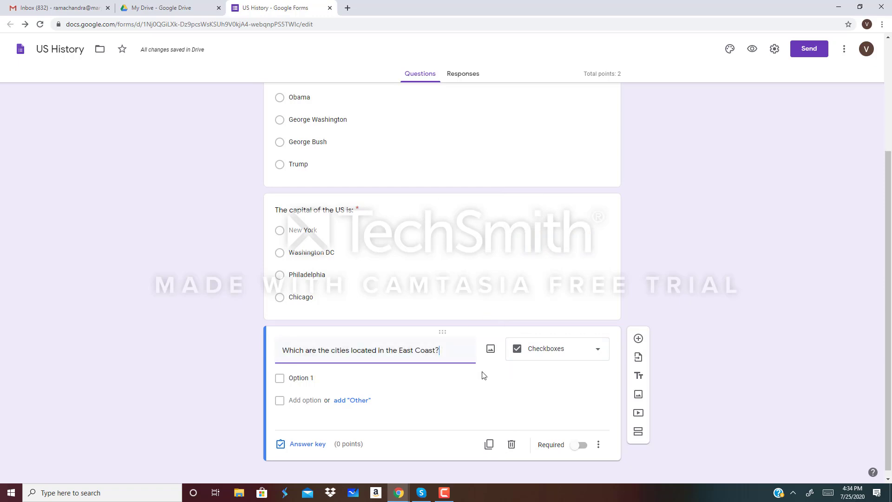
{"action": "type", "text": "(Select a"}
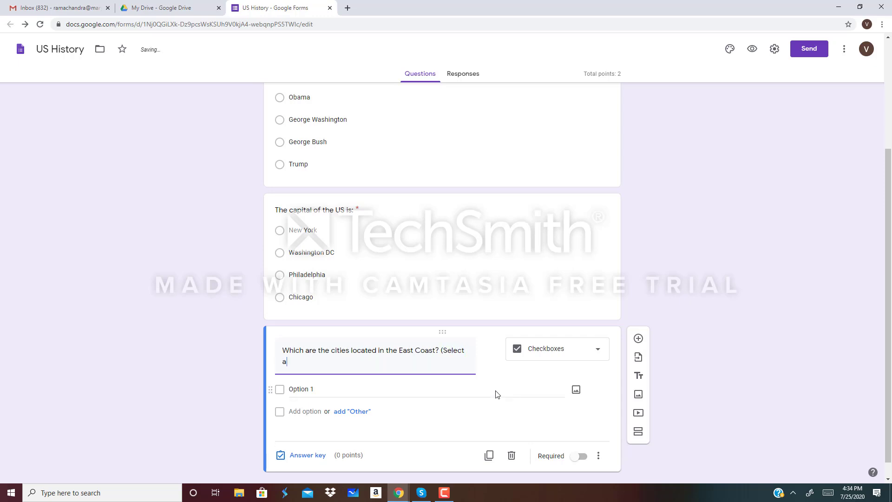
{"action": "type", "text": "ll that apply)"}
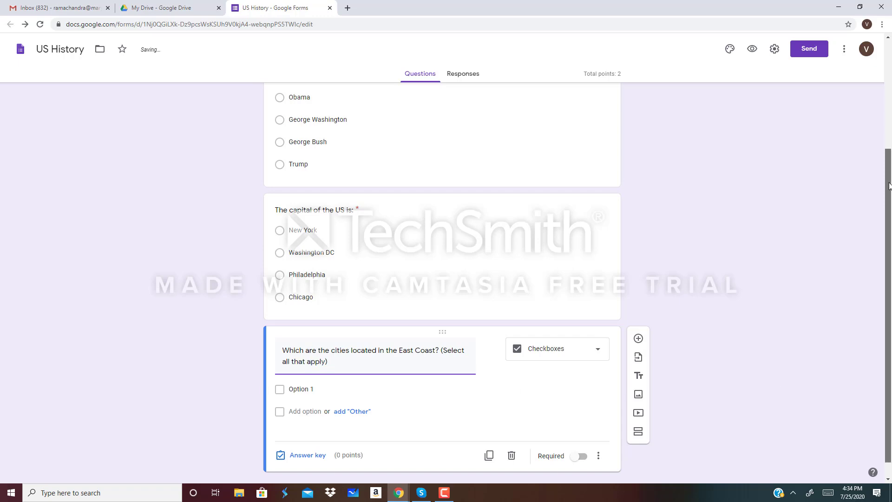
{"action": "scroll", "coordinate": [888, 270], "scroll_direction": "down", "scroll_amount": 1}
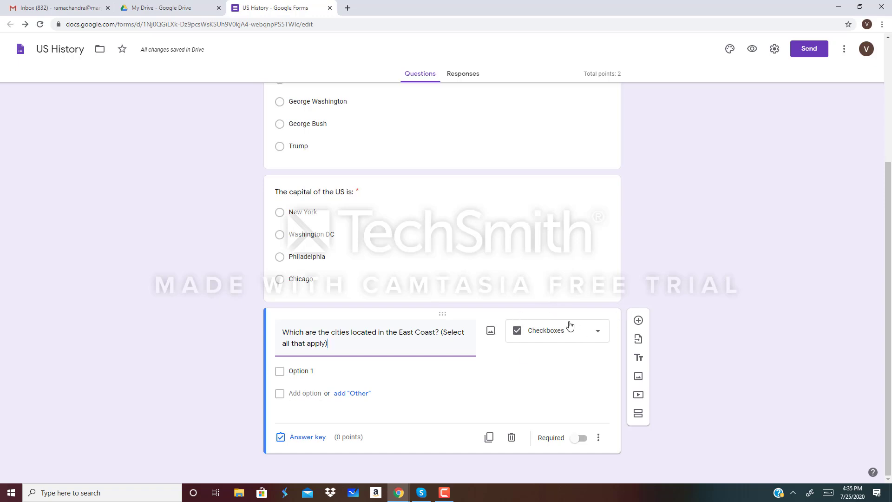
{"action": "left_click", "coordinate": [304, 370]}
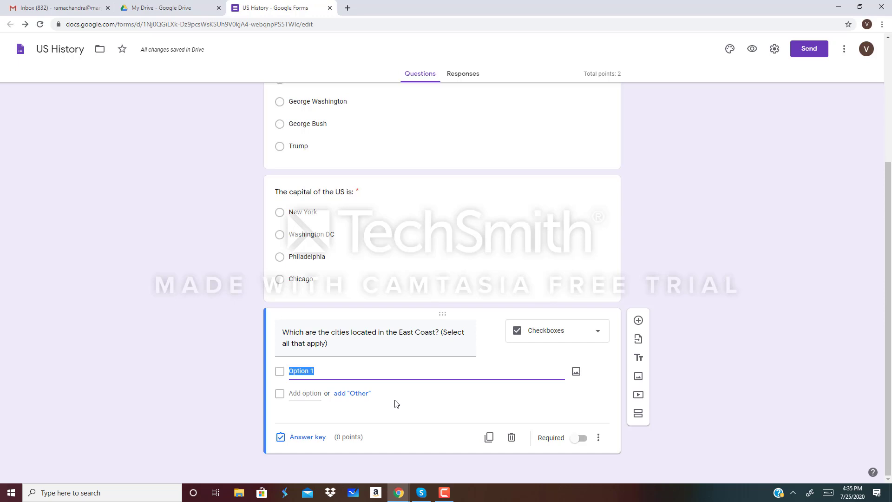
- Enter San Jose, Chicago and New York as the first three choices
{"action": "key", "text": "BackSpace"}
{"action": "type", "text": "San Jose"}
{"action": "left_click", "coordinate": [305, 395]}
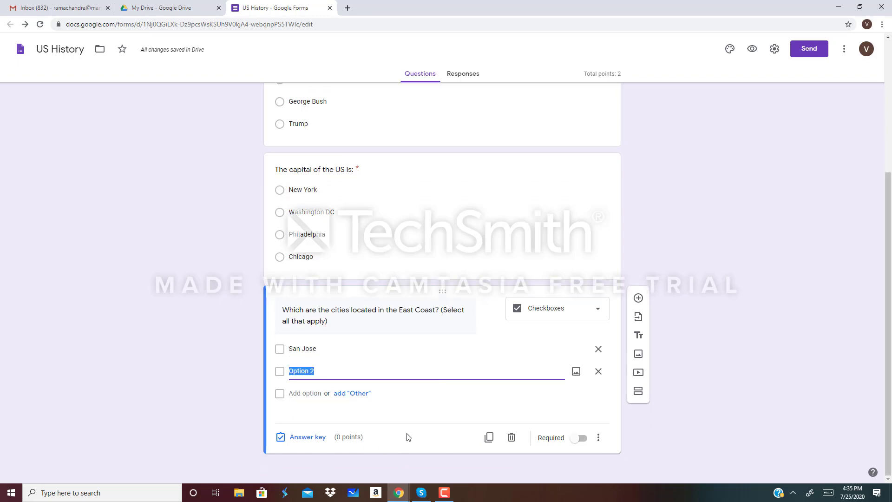
{"action": "key", "text": "BackSpace"}
{"action": "type", "text": "Chic"}
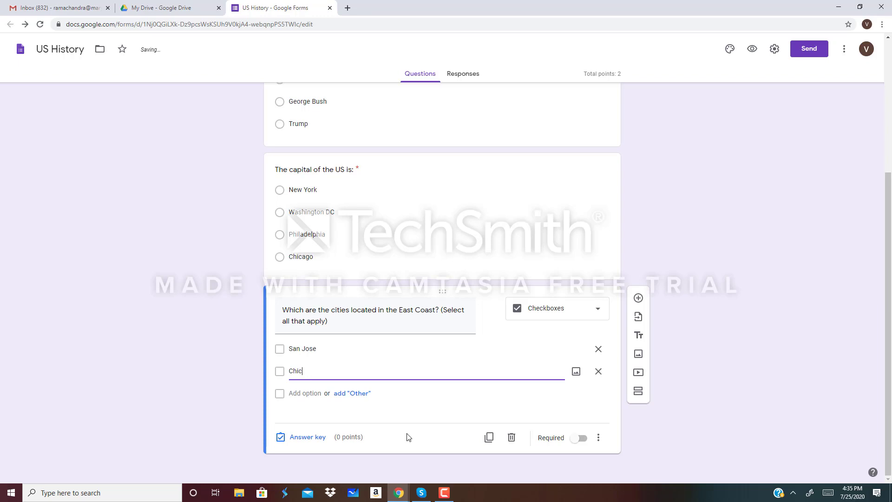
{"action": "type", "text": "ago"}
{"action": "left_click", "coordinate": [305, 393]}
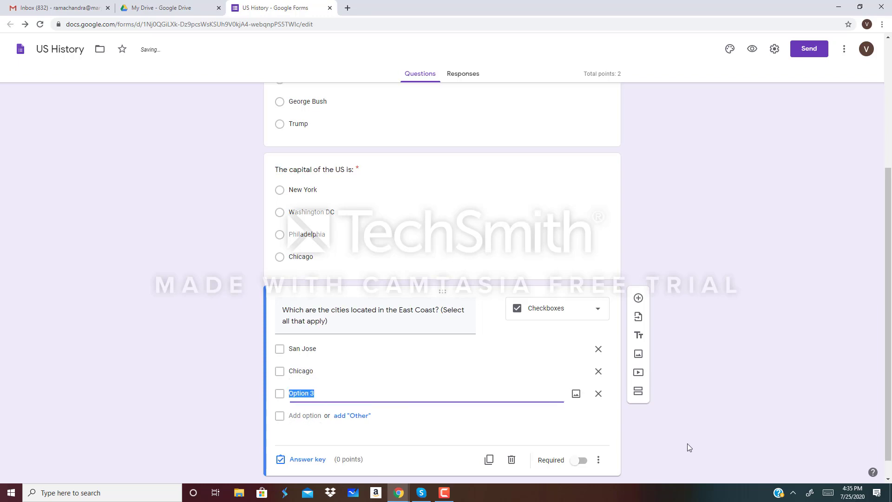
{"action": "key", "text": "BackSpace"}
{"action": "type", "text": "Ne"}
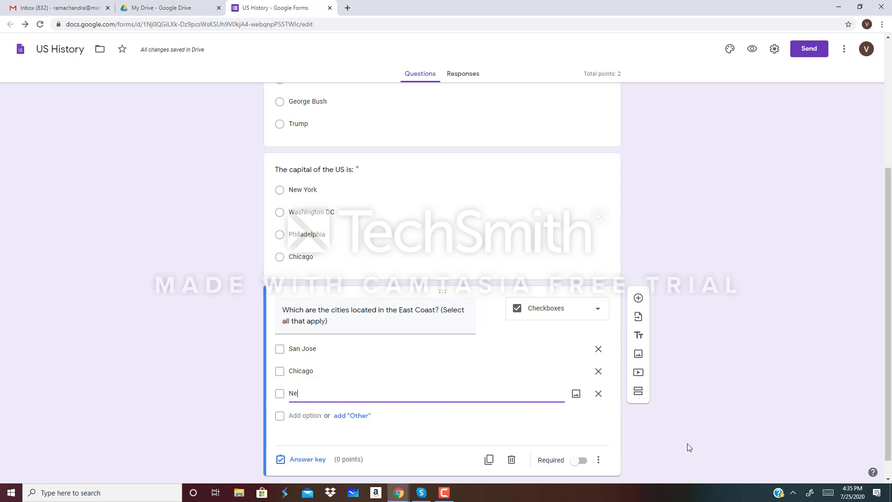
{"action": "type", "text": "w York"}
- Add Philadelphia and Washington DC as the fourth and fifth choices
{"action": "left_click", "coordinate": [301, 416]}
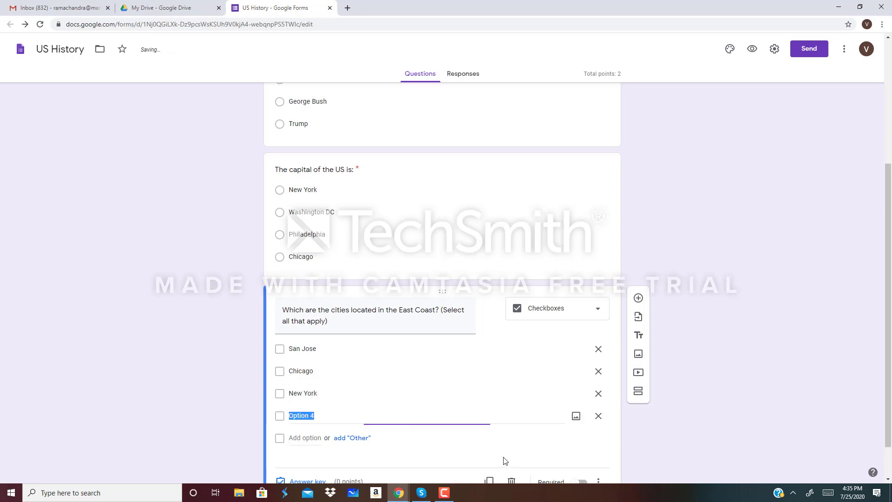
{"action": "key", "text": "BackSpace"}
{"action": "type", "text": "Ph"}
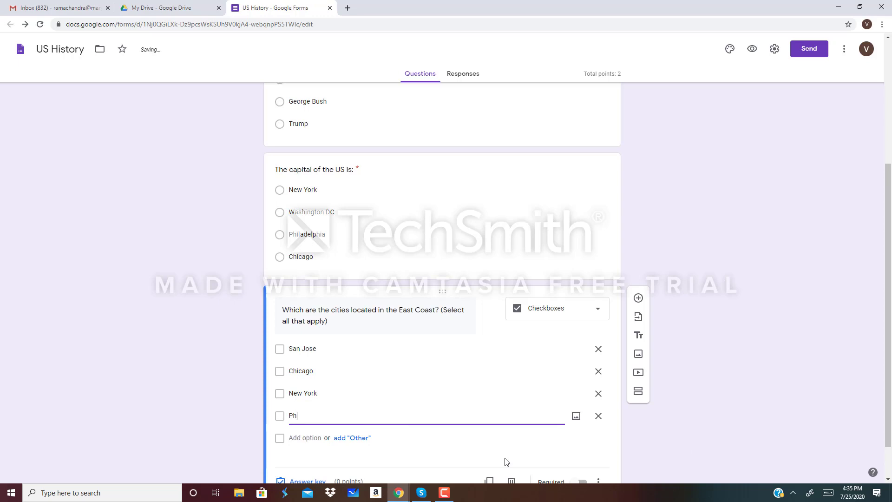
{"action": "type", "text": "iladelphia"}
{"action": "left_click", "coordinate": [299, 439]}
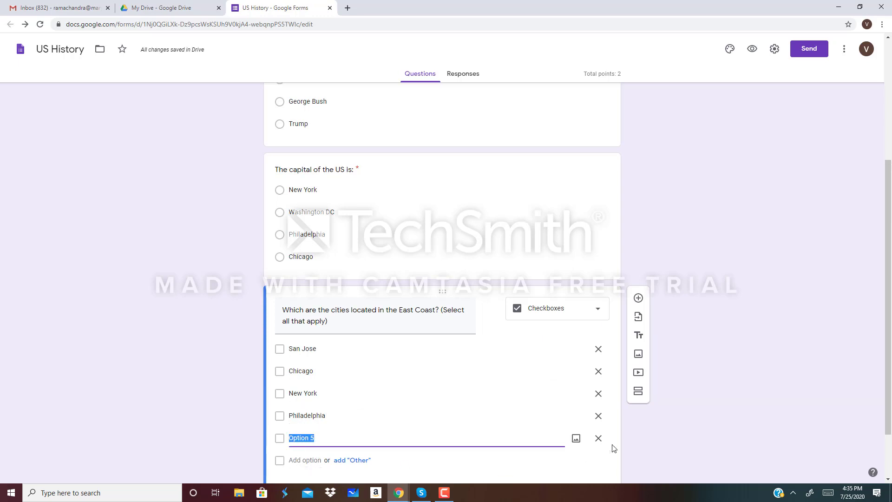
{"action": "key", "text": "BackSpace"}
{"action": "type", "text": "Washington DC"}
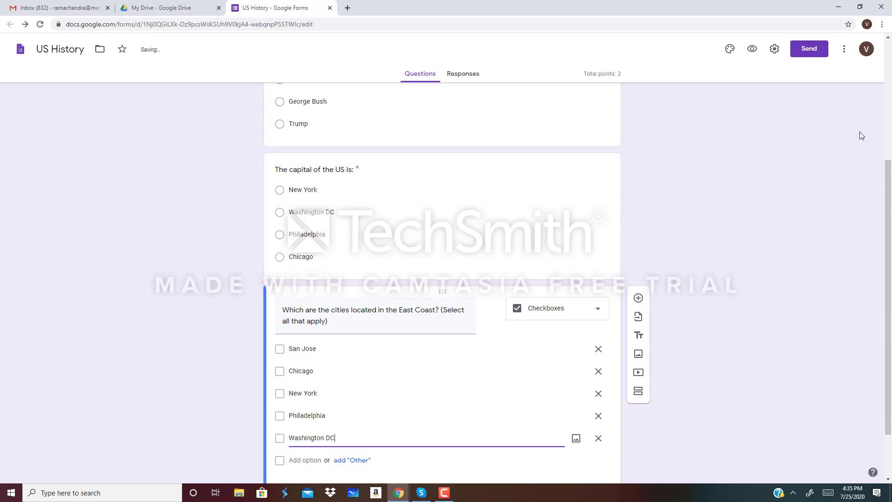
{"action": "left_click_drag", "start_coordinate": [889, 174], "coordinate": [887, 228]}
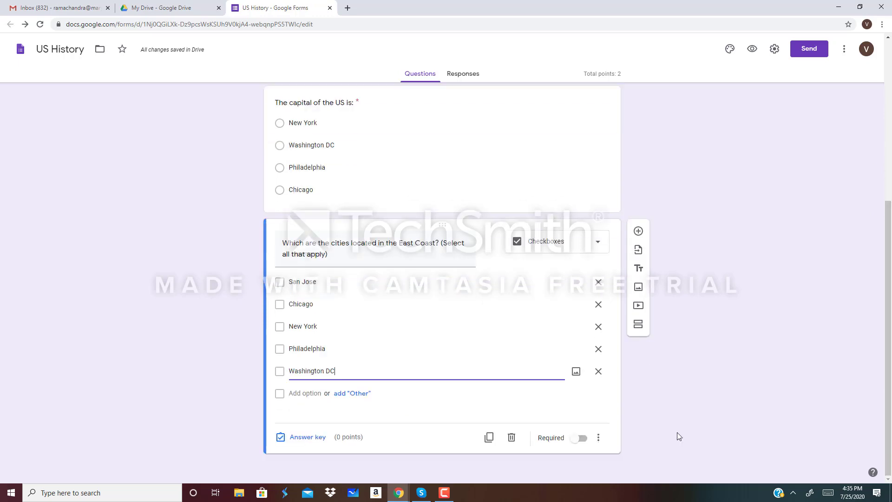
- Require the East Coast question and key New York, Philadelphia, Washington DC correct for 1 point
{"action": "left_click", "coordinate": [581, 437]}
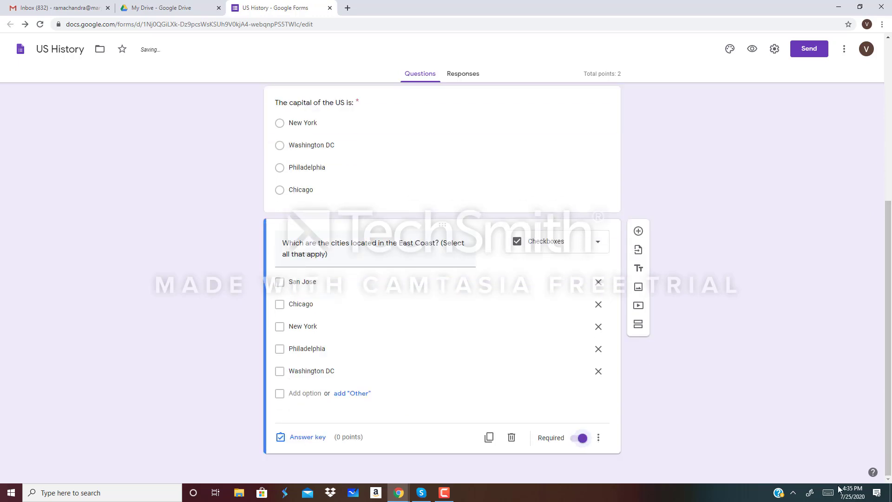
{"action": "left_click", "coordinate": [319, 438]}
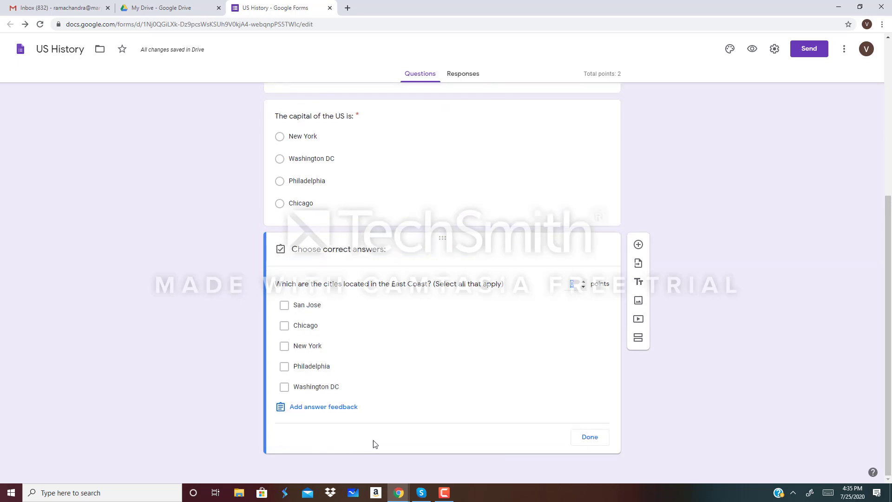
{"action": "left_click", "coordinate": [584, 280]}
{"action": "left_click", "coordinate": [284, 347]}
{"action": "left_click", "coordinate": [285, 369]}
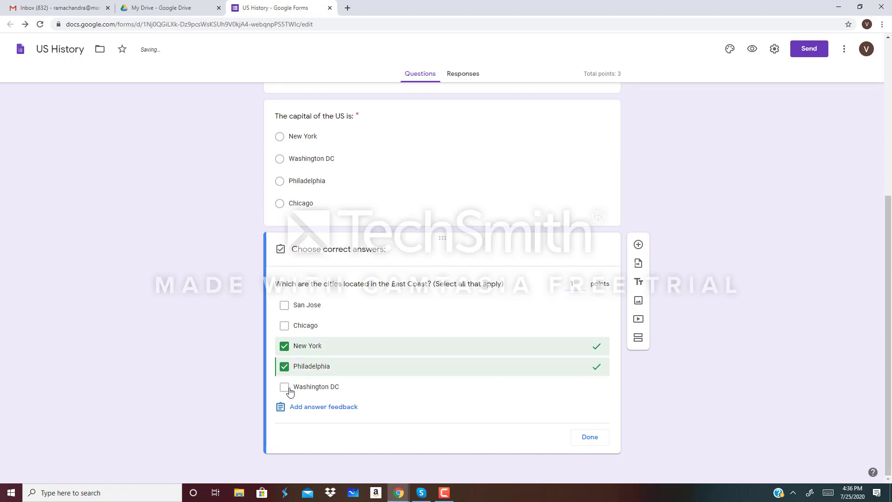
{"action": "left_click", "coordinate": [286, 389]}
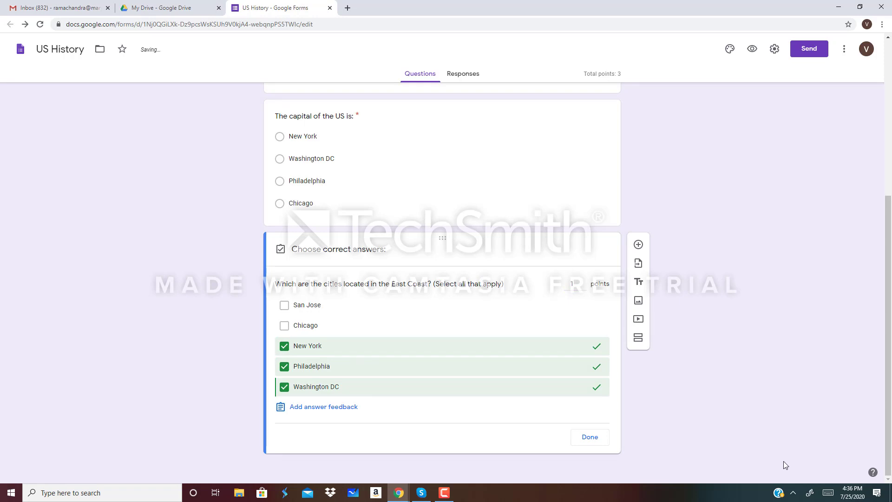
{"action": "left_click", "coordinate": [590, 438]}
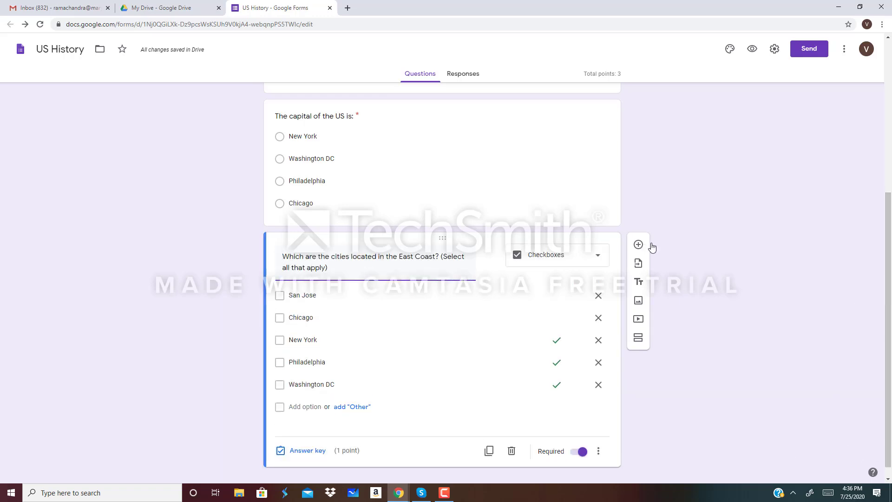
{"action": "mouse_move", "coordinate": [890, 293]}
{"action": "left_mouse_down"}
{"action": "mouse_move", "coordinate": [889, 183]}
{"action": "mouse_move", "coordinate": [889, 298]}
{"action": "left_mouse_up"}
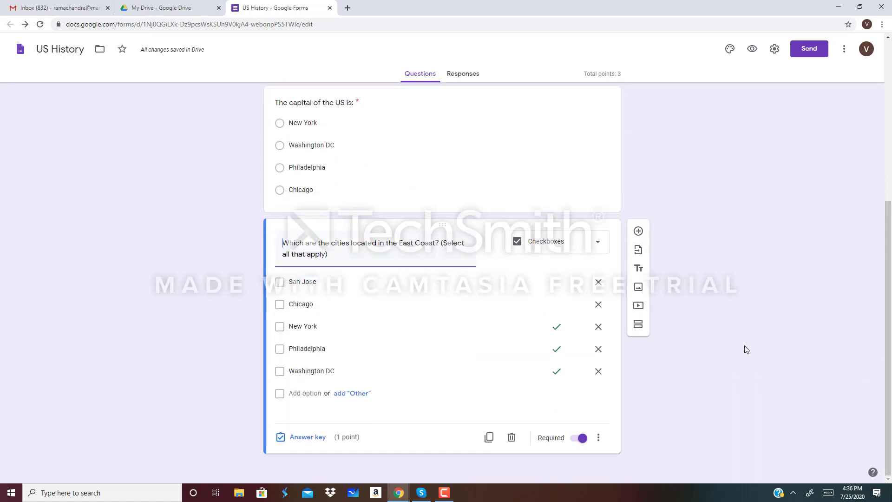
{"action": "left_click", "coordinate": [600, 244]}
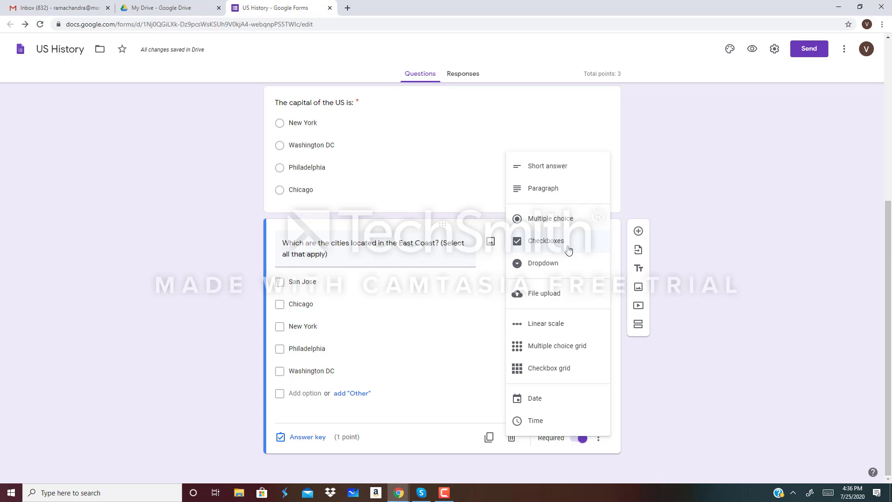
{"action": "left_click", "coordinate": [791, 269]}
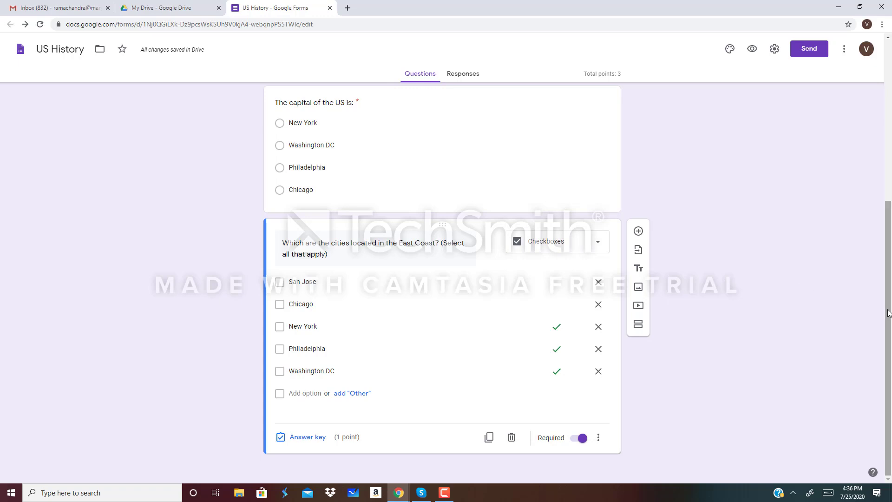
{"action": "left_click_drag", "start_coordinate": [888, 312], "coordinate": [890, 138]}
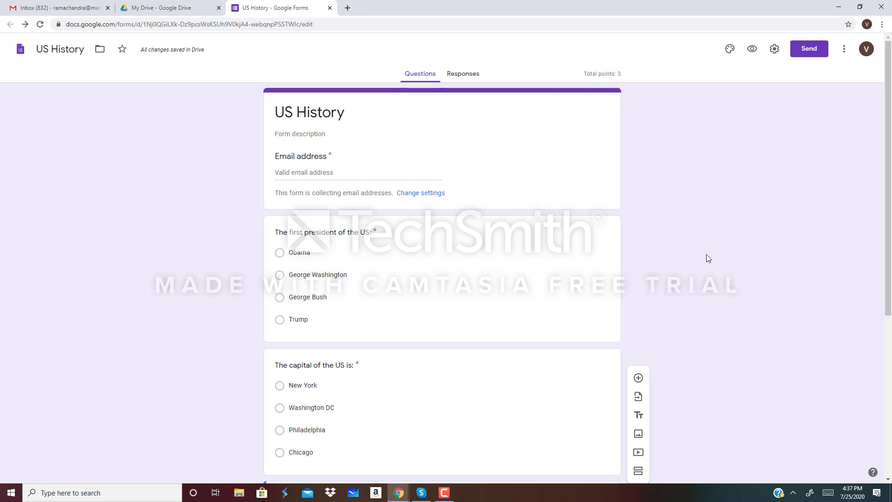
- Preview the quiz, enter the respondent's e-mail, and answer George Washington and Washington DC
{"action": "left_click", "coordinate": [753, 50]}
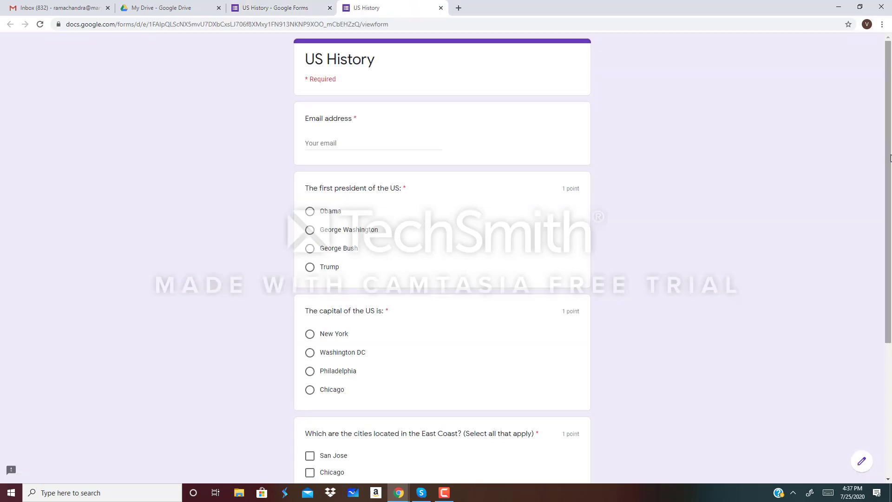
{"action": "left_click", "coordinate": [330, 144]}
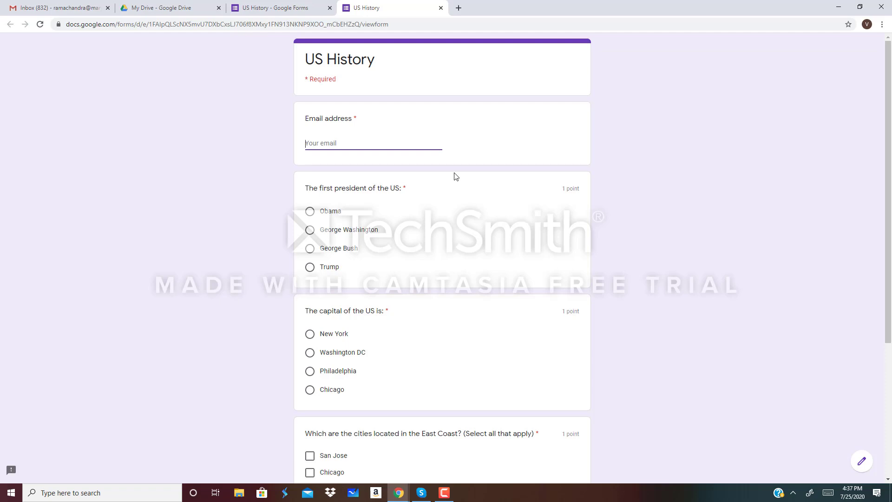
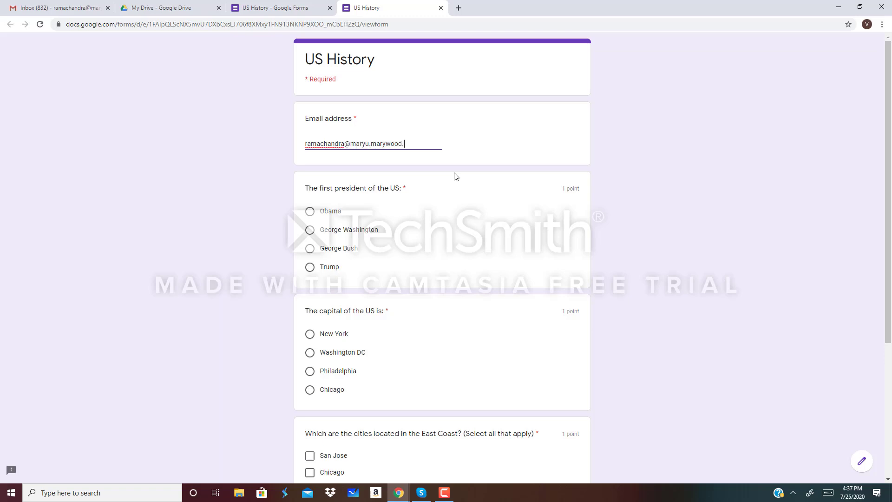
{"action": "left_click", "coordinate": [310, 230]}
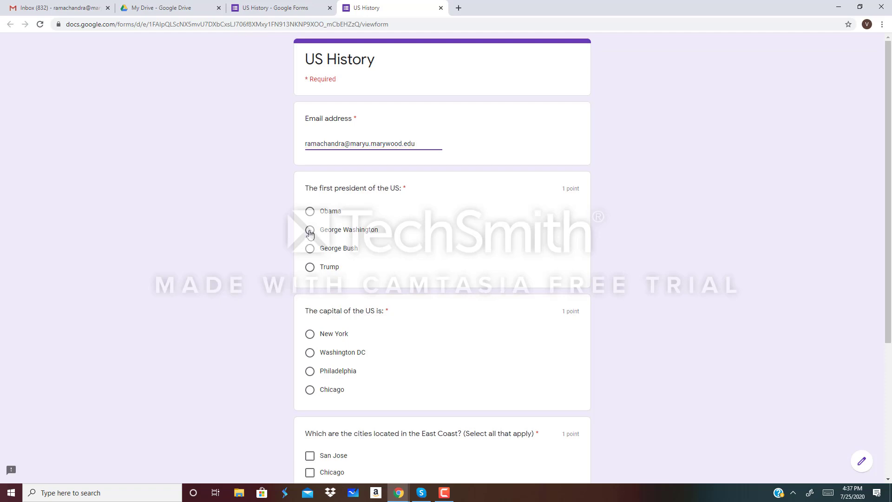
{"action": "left_click", "coordinate": [310, 353]}
- Tick New York, Philadelphia and Washington DC, submit the test response, and close the confirmation tab
{"action": "left_click_drag", "start_coordinate": [889, 317], "coordinate": [889, 397]}
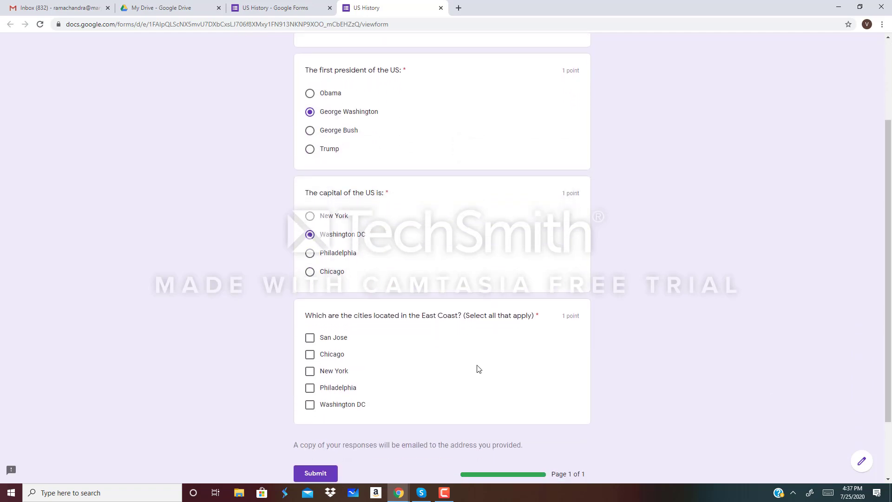
{"action": "left_click", "coordinate": [310, 375]}
{"action": "left_click", "coordinate": [310, 389]}
{"action": "left_click", "coordinate": [310, 405]}
{"action": "scroll", "coordinate": [889, 282], "scroll_direction": "down", "scroll_amount": 2}
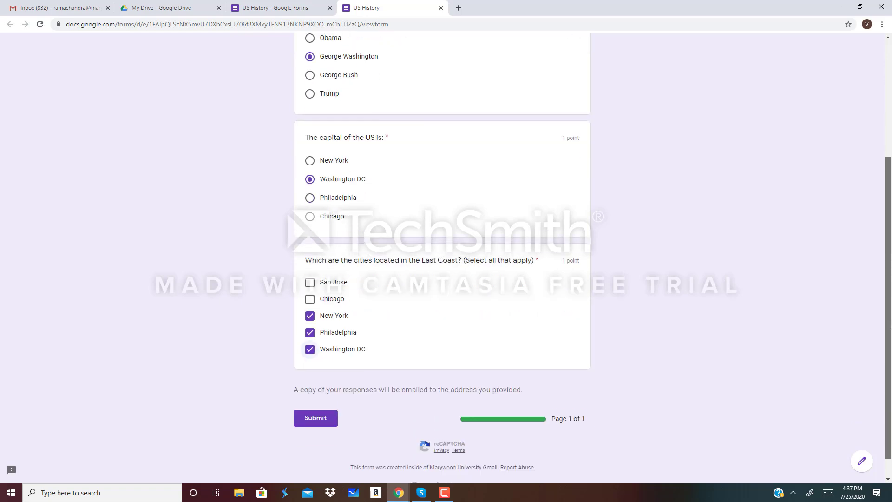
{"action": "left_click", "coordinate": [326, 412]}
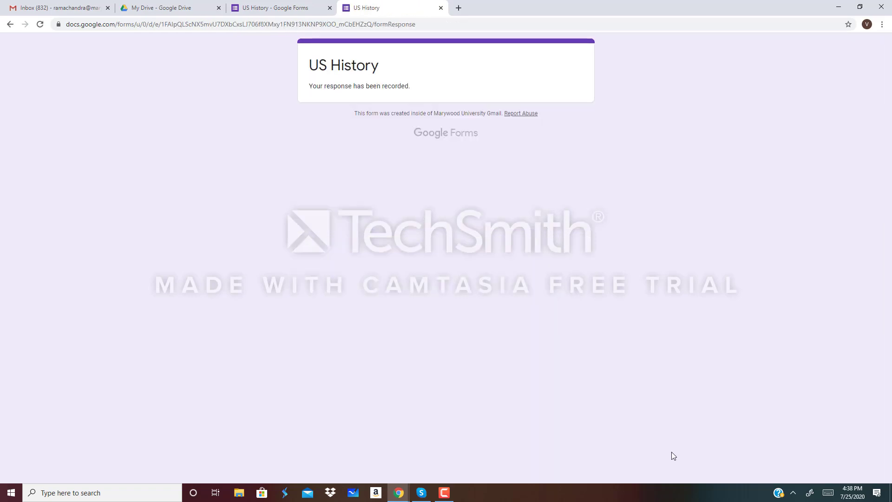
{"action": "left_click", "coordinate": [441, 8]}
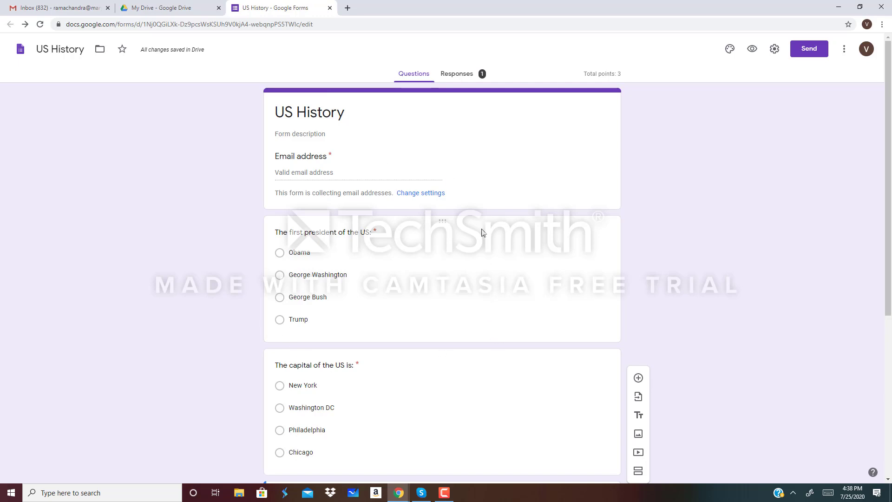
- Open Responses and scroll through the summary insights, the 3/3 score table and question charts
{"action": "left_click", "coordinate": [459, 75]}
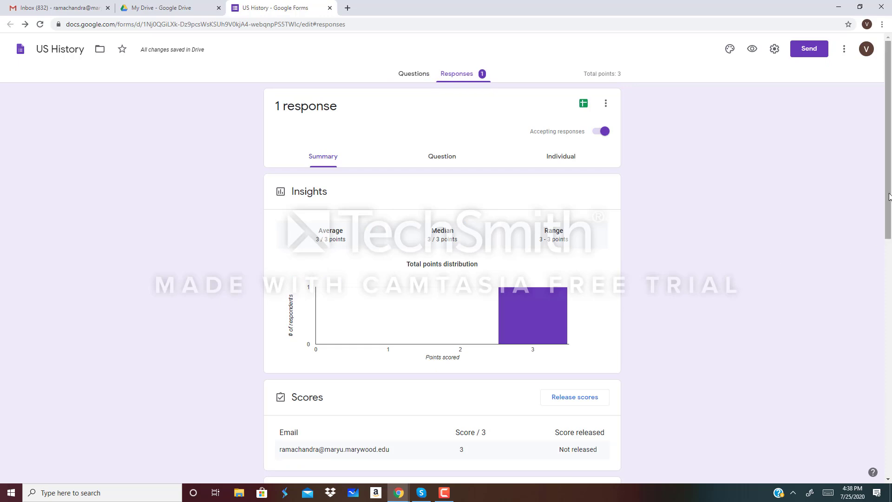
{"action": "left_click_drag", "start_coordinate": [891, 194], "coordinate": [891, 308]}
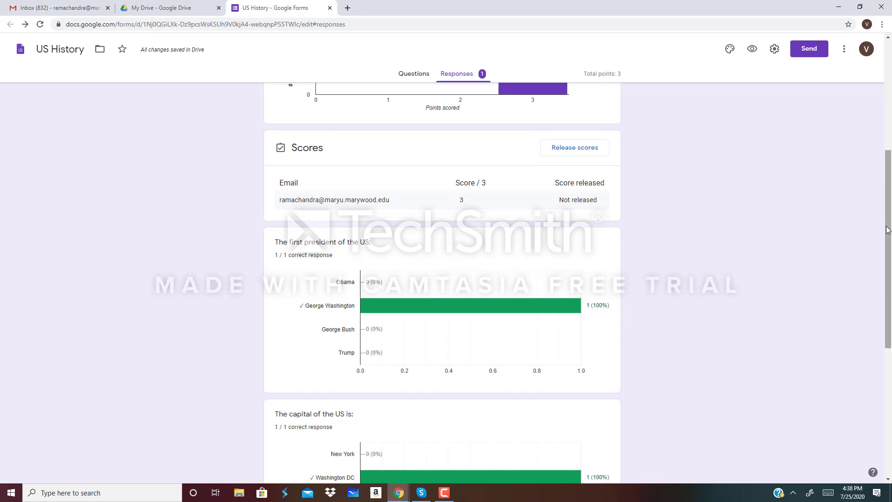
{"action": "left_click_drag", "start_coordinate": [890, 231], "coordinate": [891, 288]}
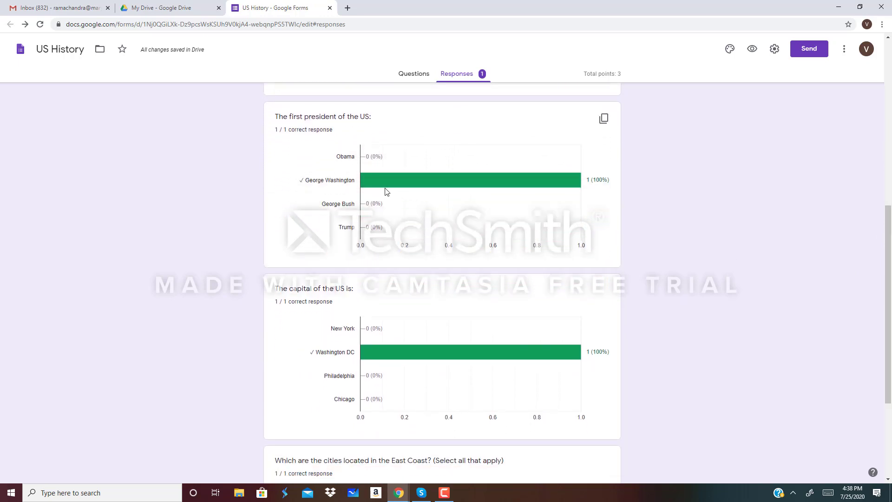
{"action": "mouse_move", "coordinate": [377, 190]}
{"action": "left_click_drag", "start_coordinate": [888, 253], "coordinate": [889, 303]}
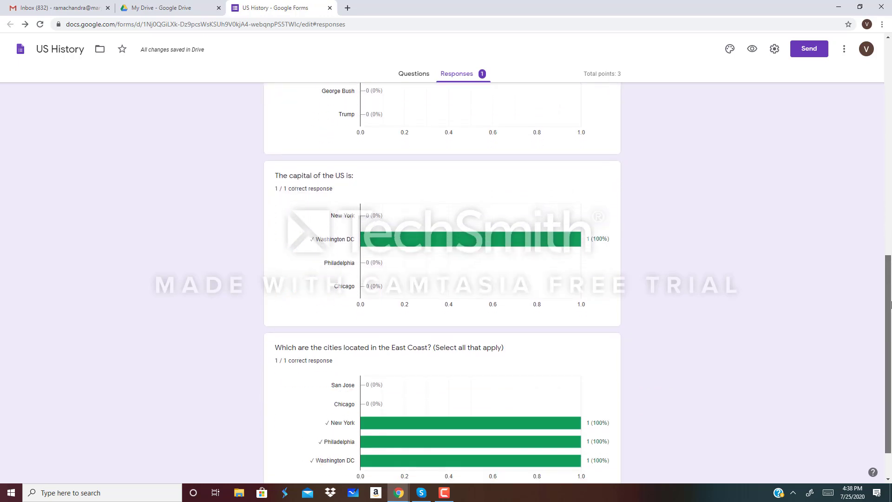
{"action": "mouse_move", "coordinate": [375, 242]}
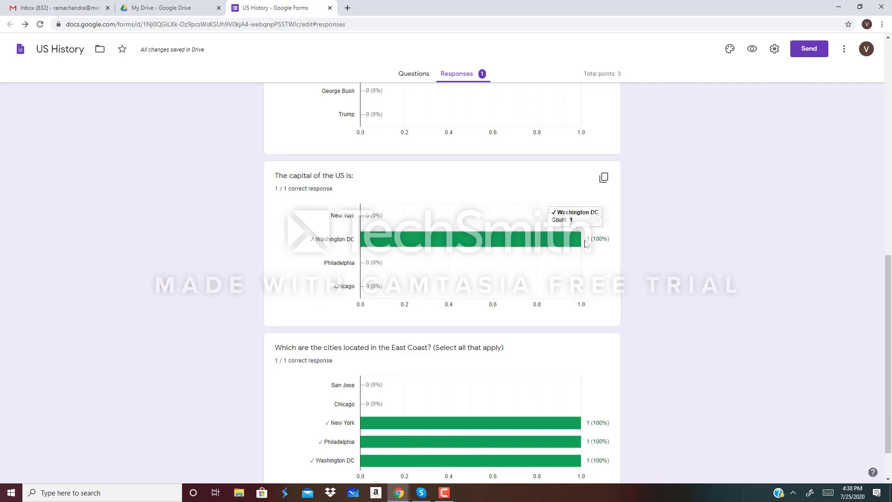
{"action": "left_click_drag", "start_coordinate": [888, 271], "coordinate": [888, 321]}
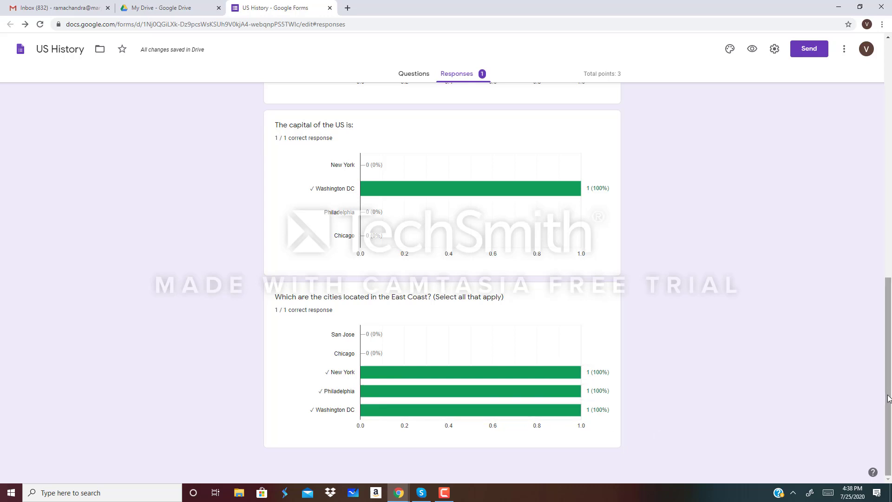
{"action": "left_click_drag", "start_coordinate": [889, 397], "coordinate": [891, 149]}
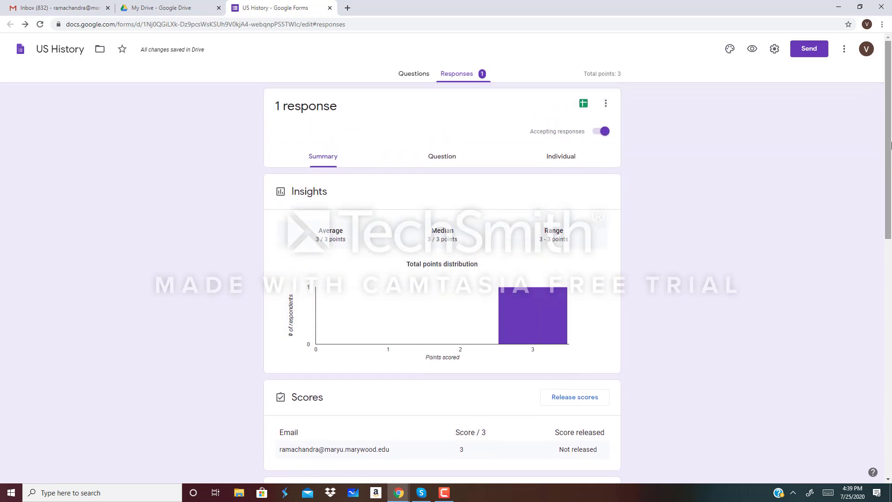
{"action": "scroll", "coordinate": [493, 237], "scroll_direction": "down", "scroll_amount": 4}
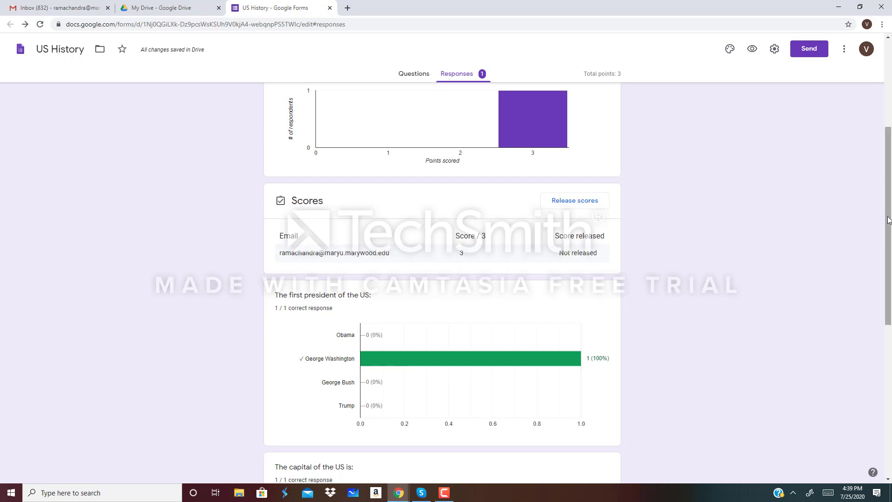
{"action": "left_click_drag", "start_coordinate": [889, 219], "coordinate": [891, 121]}
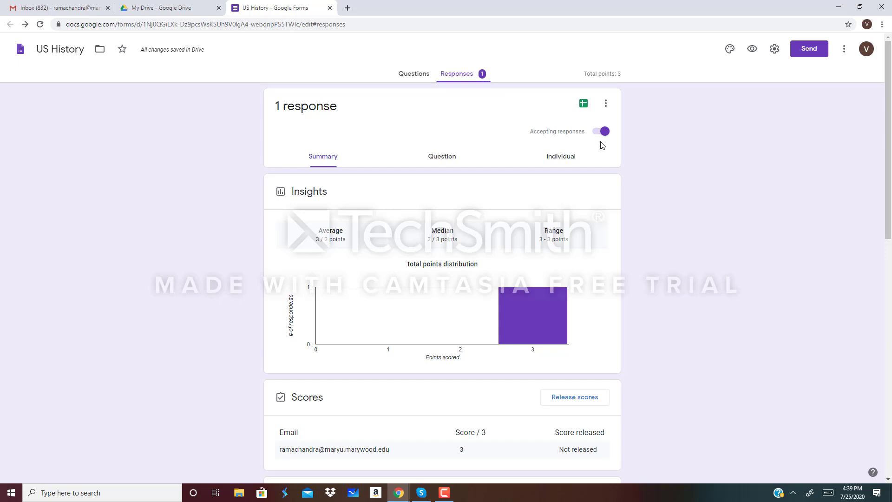
- Revisit the Responses summary charts, then go back to the Questions editor
{"action": "left_click", "coordinate": [414, 75]}
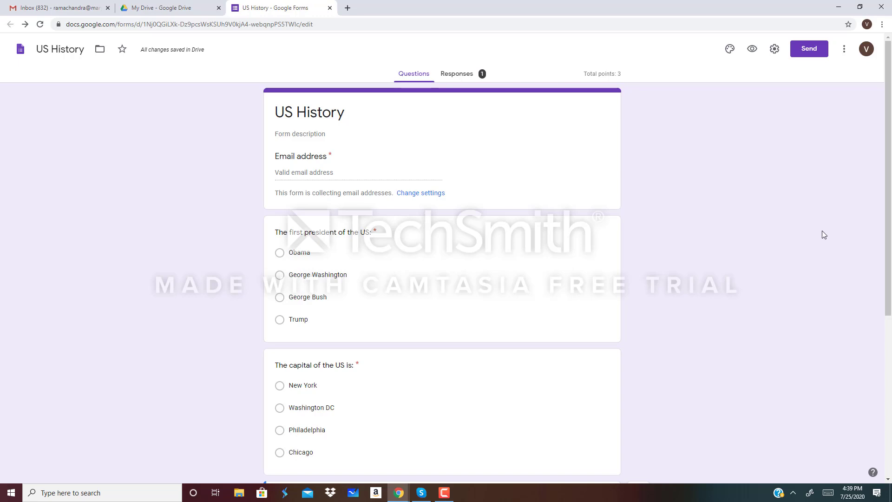
{"action": "left_click", "coordinate": [462, 77]}
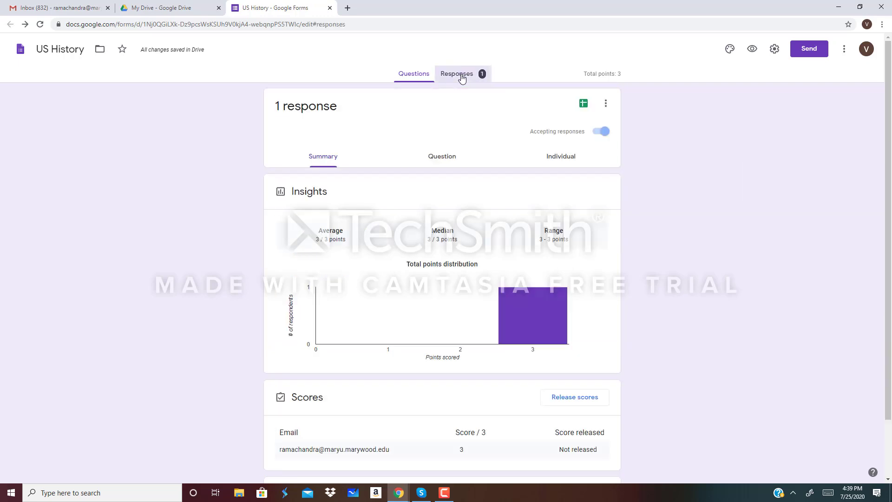
{"action": "scroll", "coordinate": [546, 369], "scroll_direction": "down", "scroll_amount": 3}
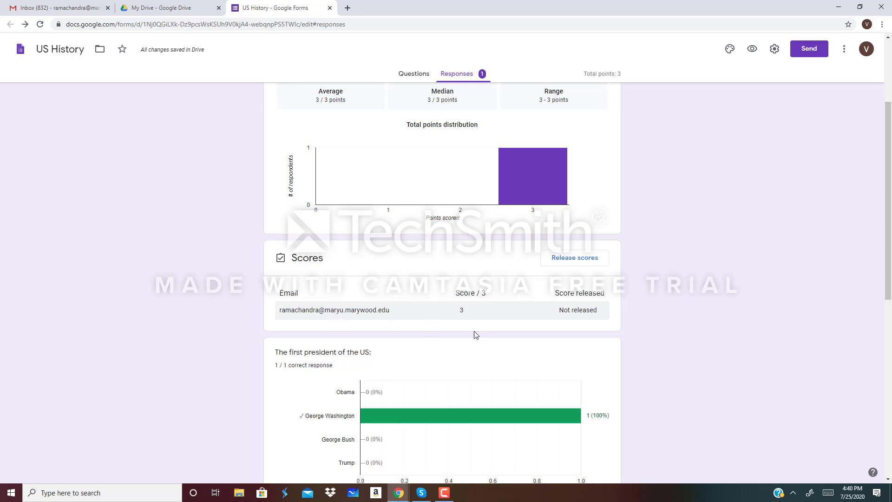
{"action": "scroll", "coordinate": [890, 112], "scroll_direction": "down", "scroll_amount": 5}
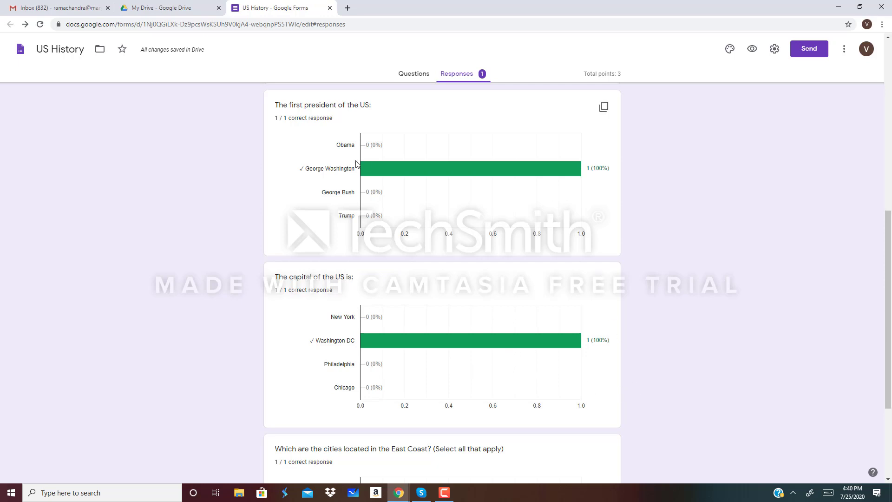
{"action": "mouse_move", "coordinate": [396, 160]}
{"action": "left_click_drag", "start_coordinate": [889, 255], "coordinate": [890, 103]}
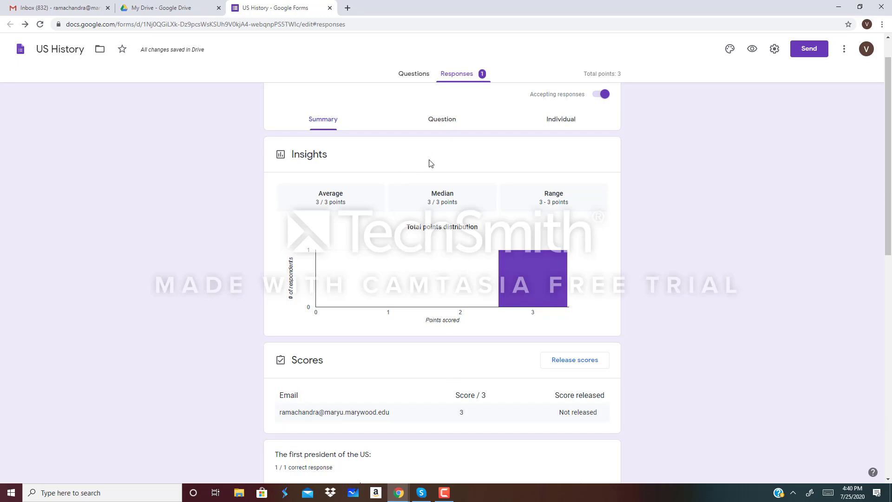
{"action": "left_click", "coordinate": [419, 75]}
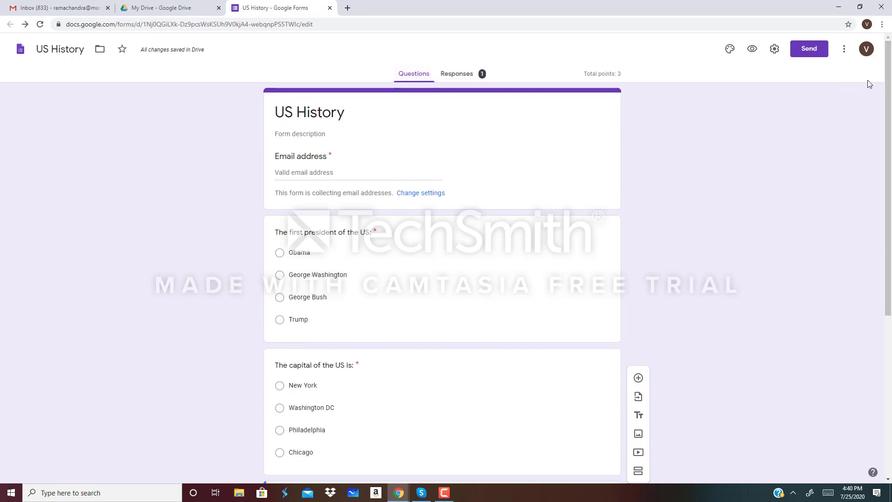
- Copy the quiz's shareable link from the Send dialog and cancel without sending
{"action": "left_click", "coordinate": [807, 51]}
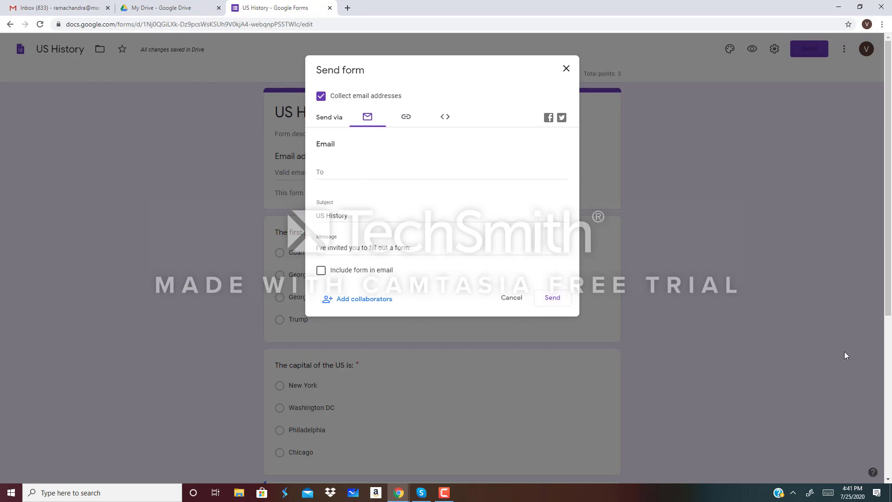
{"action": "left_click", "coordinate": [407, 119]}
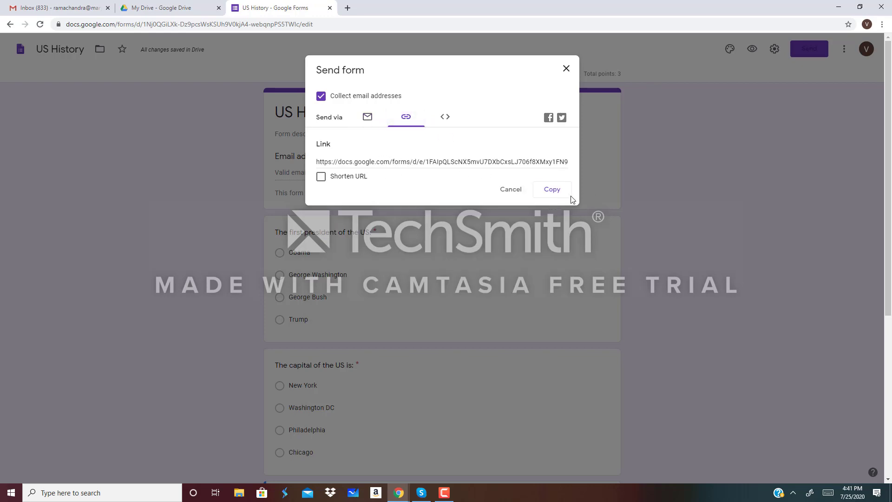
{"action": "left_click", "coordinate": [552, 190]}
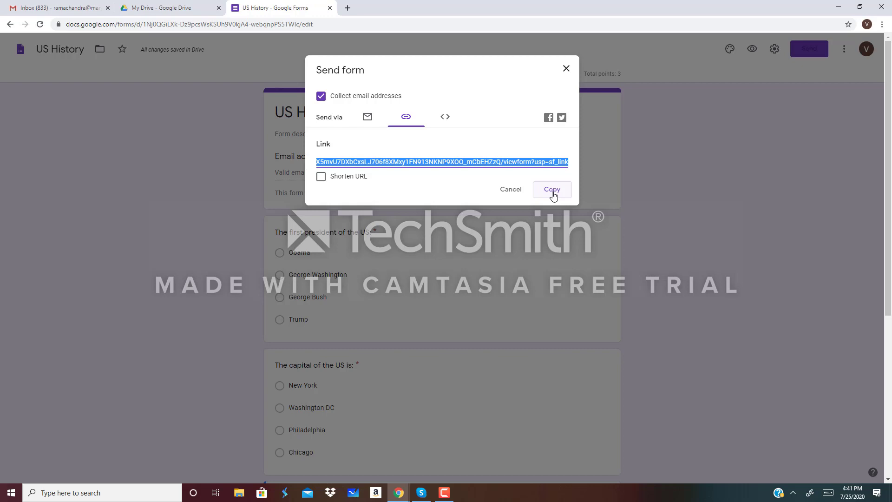
{"action": "left_click", "coordinate": [511, 190]}
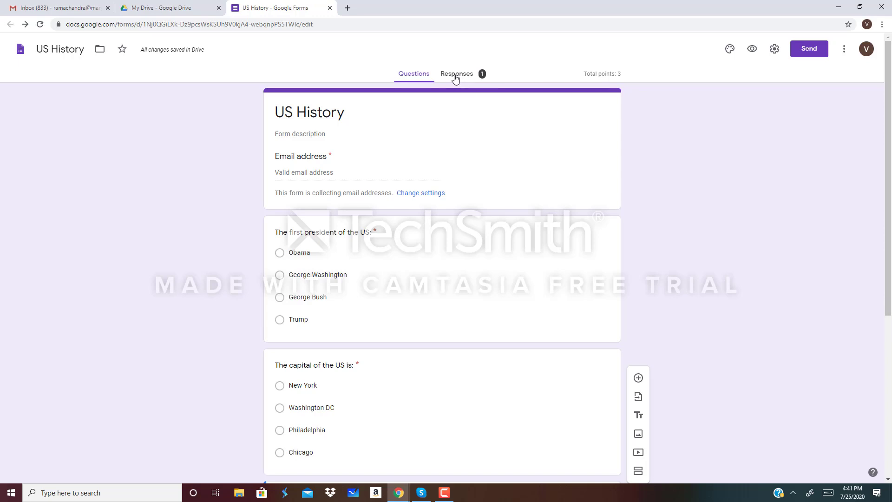
- Scroll the Responses summary's Scores card and question charts, with the single 3/3 score not yet released
{"action": "left_click", "coordinate": [456, 74]}
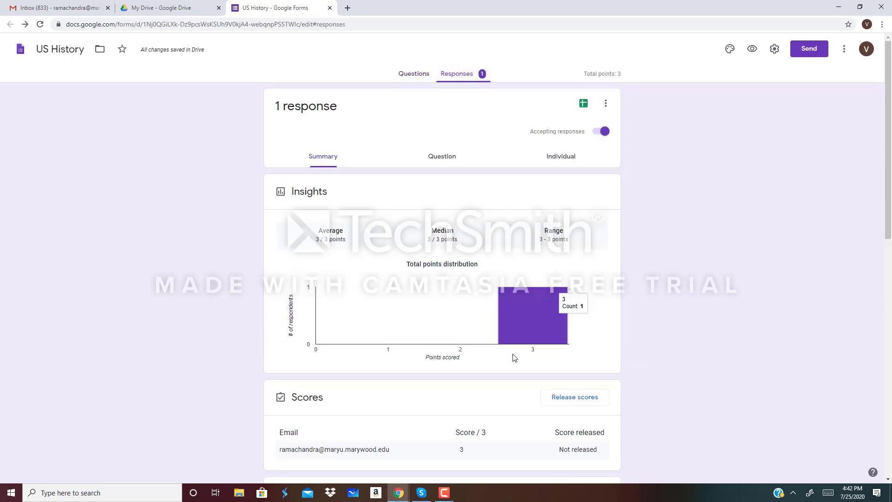
{"action": "scroll", "coordinate": [493, 402], "scroll_direction": "down", "scroll_amount": 3}
{"action": "scroll", "coordinate": [487, 408], "scroll_direction": "down", "scroll_amount": 2}
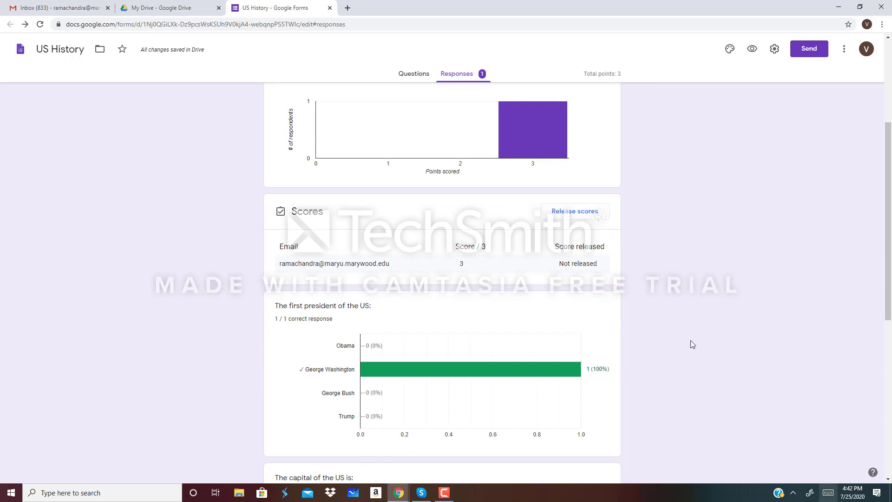
{"action": "scroll", "coordinate": [535, 352], "scroll_direction": "down", "scroll_amount": 3}
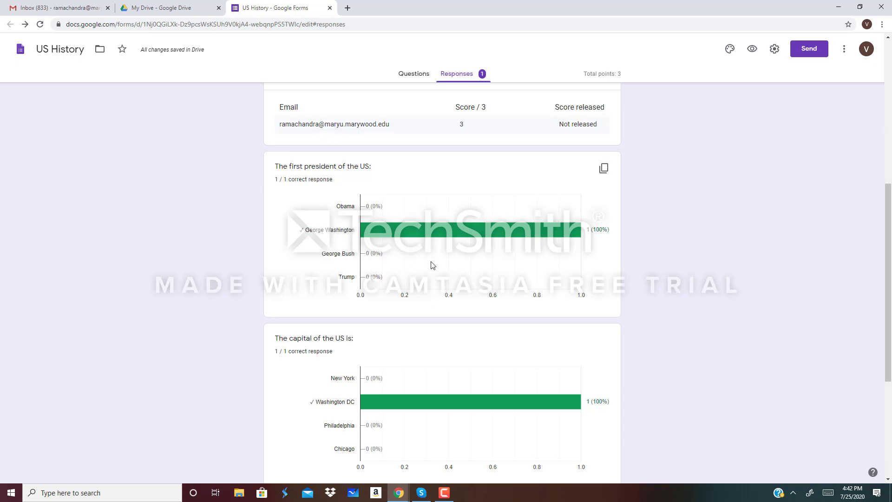
{"action": "scroll", "coordinate": [430, 322], "scroll_direction": "down", "scroll_amount": 5}
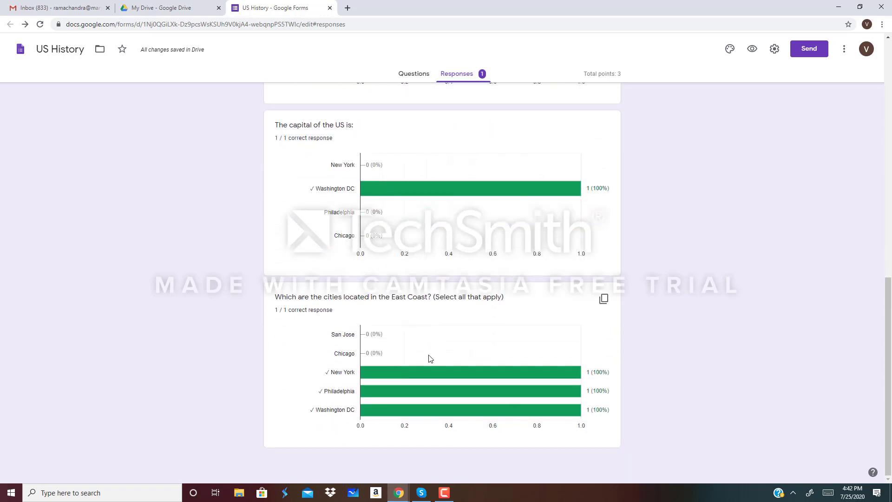
{"action": "scroll", "coordinate": [468, 396], "scroll_direction": "up", "scroll_amount": 10}
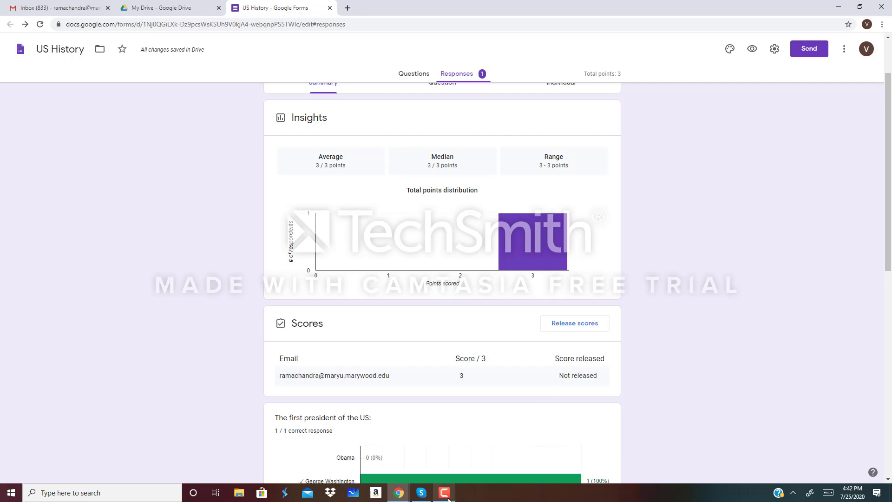
{"action": "mouse_move", "coordinate": [446, 497]}
{"action": "scroll", "coordinate": [824, 428], "scroll_direction": "down", "scroll_amount": 3}
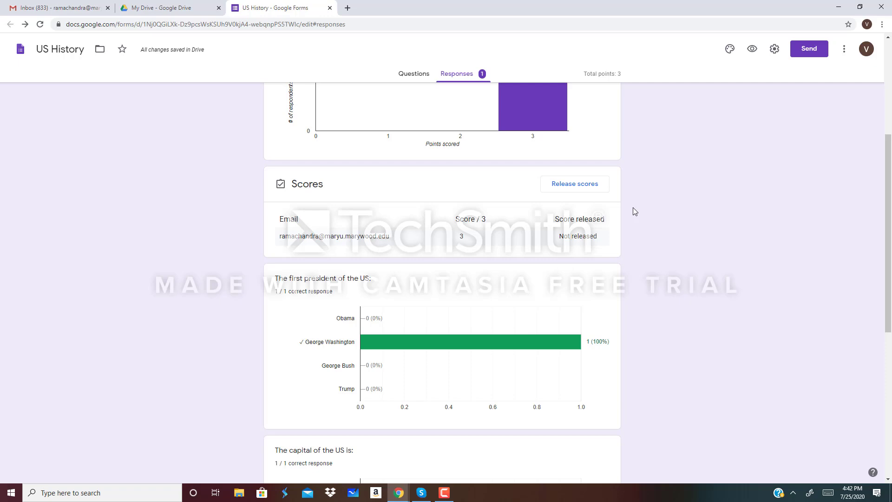
- Release the 3/3 score to all respondents by email, so it shows released Jul 25 4:43 PM
{"action": "left_click", "coordinate": [571, 188]}
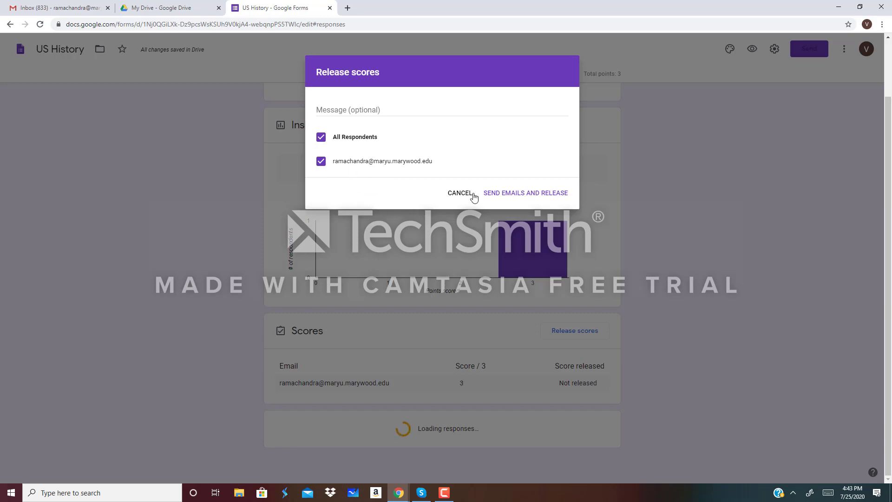
{"action": "left_click", "coordinate": [532, 193]}
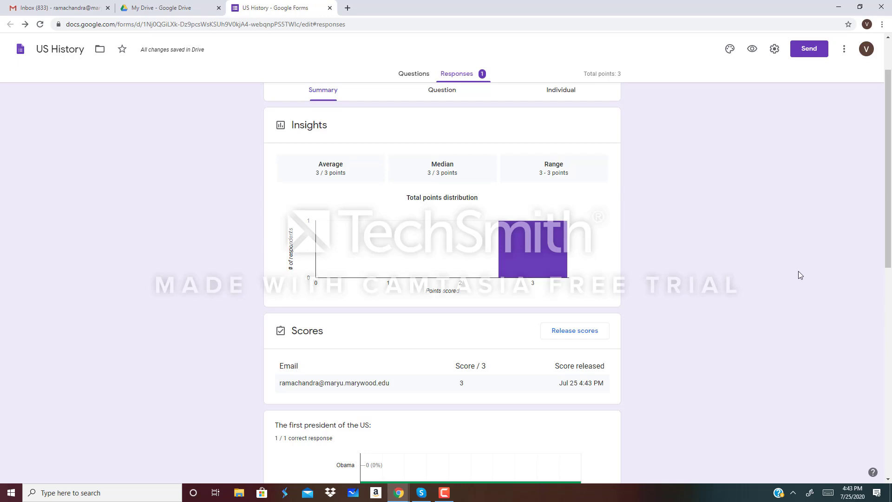
{"action": "left_click", "coordinate": [444, 494]}
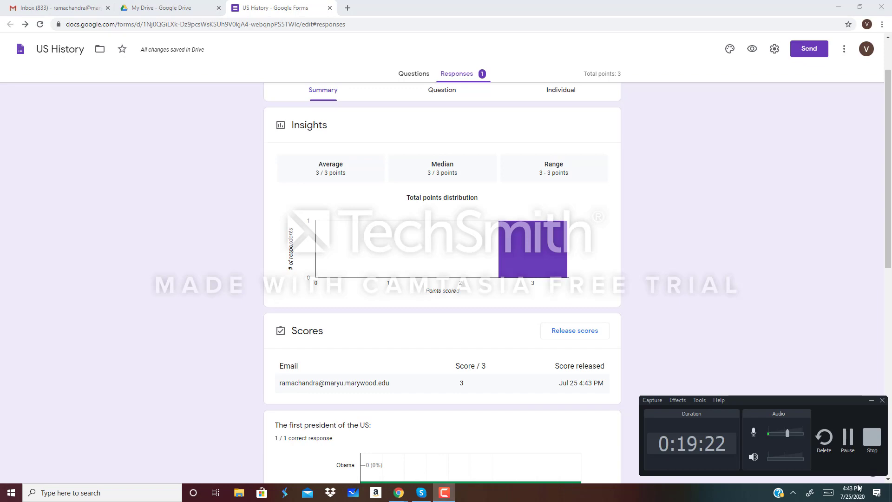